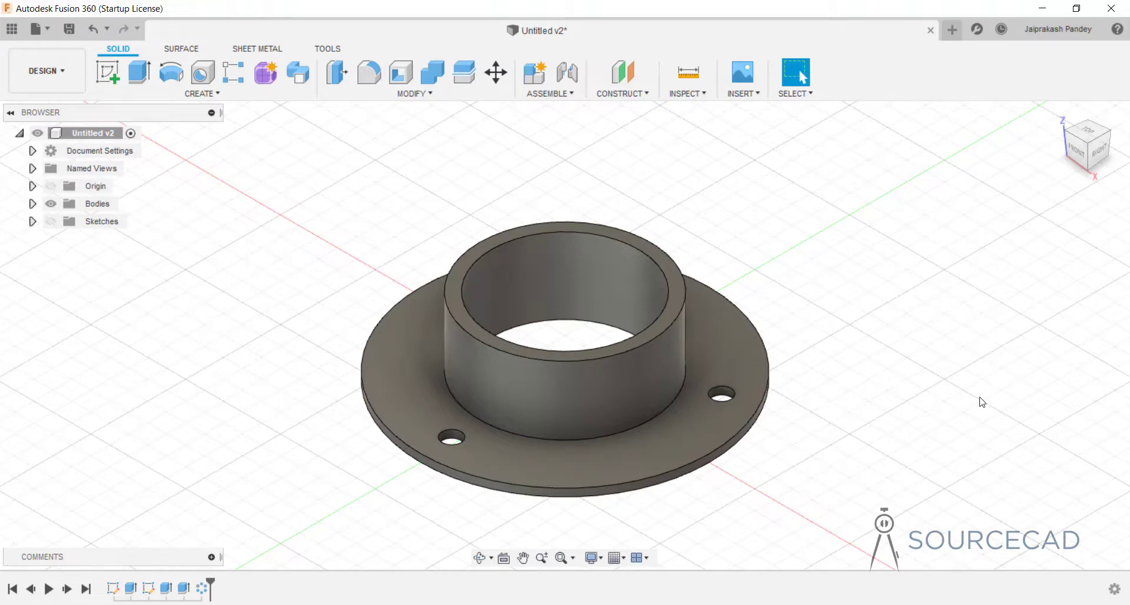
Pan the flange slightly up and left of the viewport centre
{"action": "middle_click", "coordinate": [796, 247]}
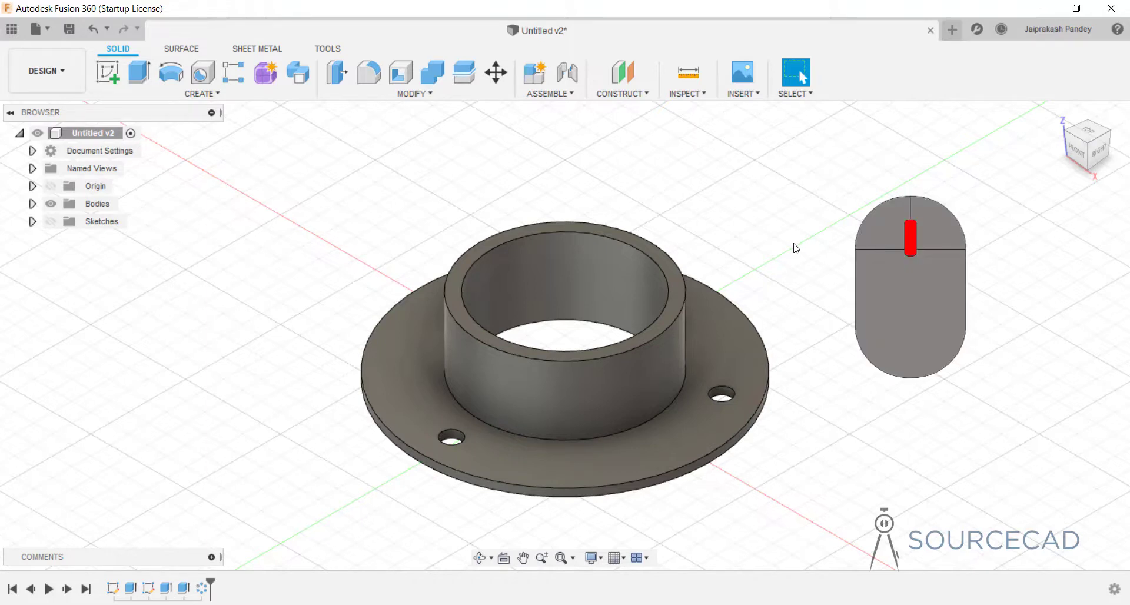
{"action": "middle_click_drag", "start_coordinate": [795, 247], "coordinate": [795, 248]}
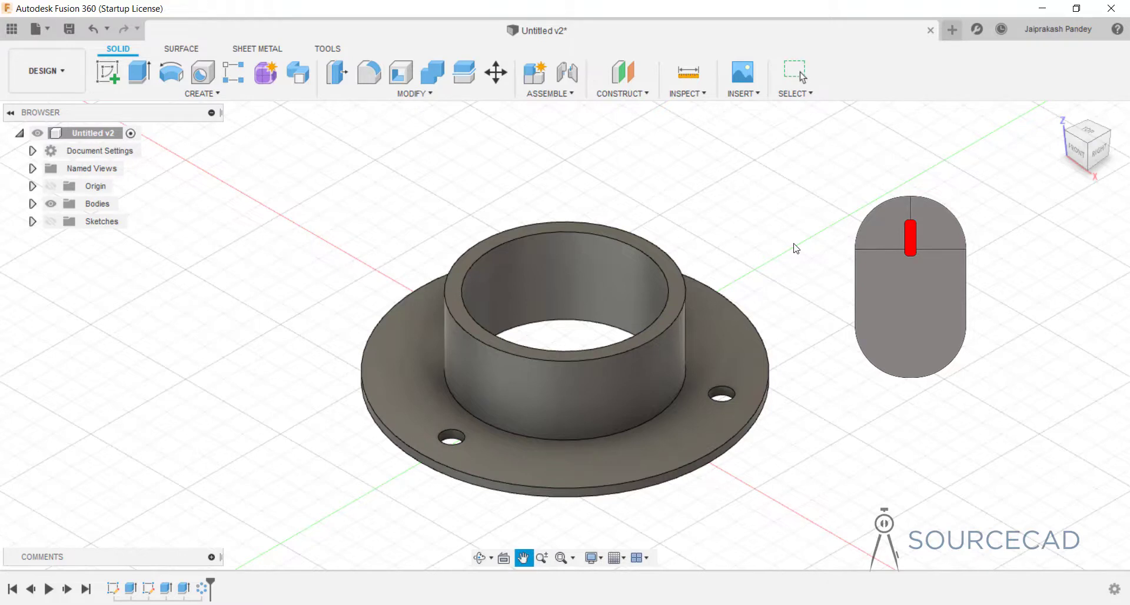
{"action": "middle_click_drag", "start_coordinate": [796, 247], "coordinate": [807, 202]}
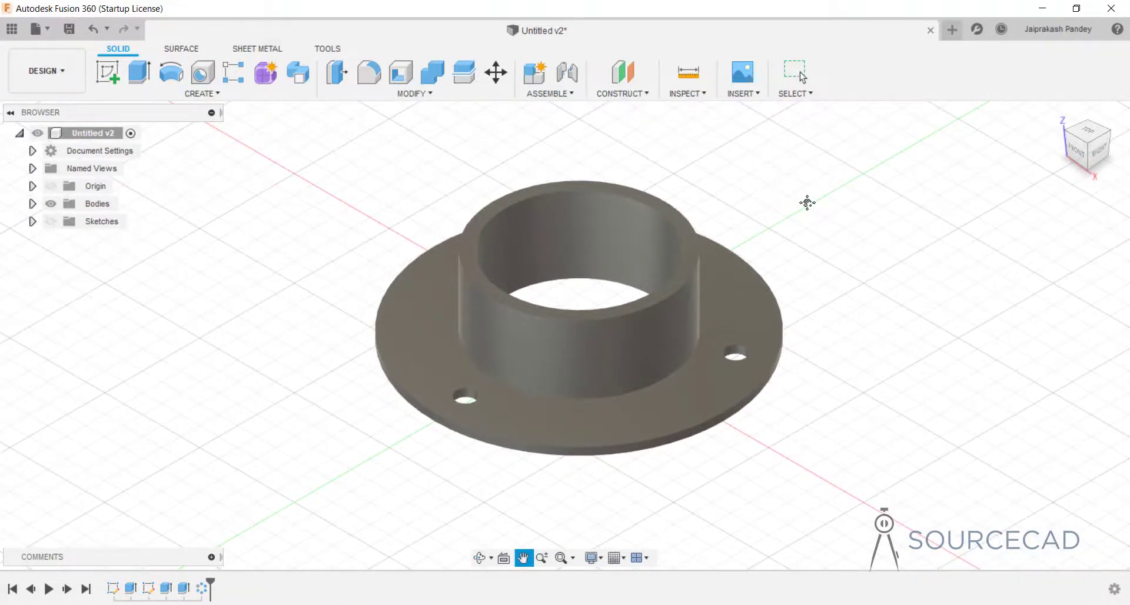
{"action": "mouse_move", "coordinate": [806, 203]}
{"action": "middle_mouse_down"}
{"action": "mouse_move", "coordinate": [729, 194]}
{"action": "mouse_move", "coordinate": [808, 201]}
{"action": "middle_mouse_up"}
Orbit the flange to look steeply down from above into its bore
{"action": "key", "text": "Escape"}
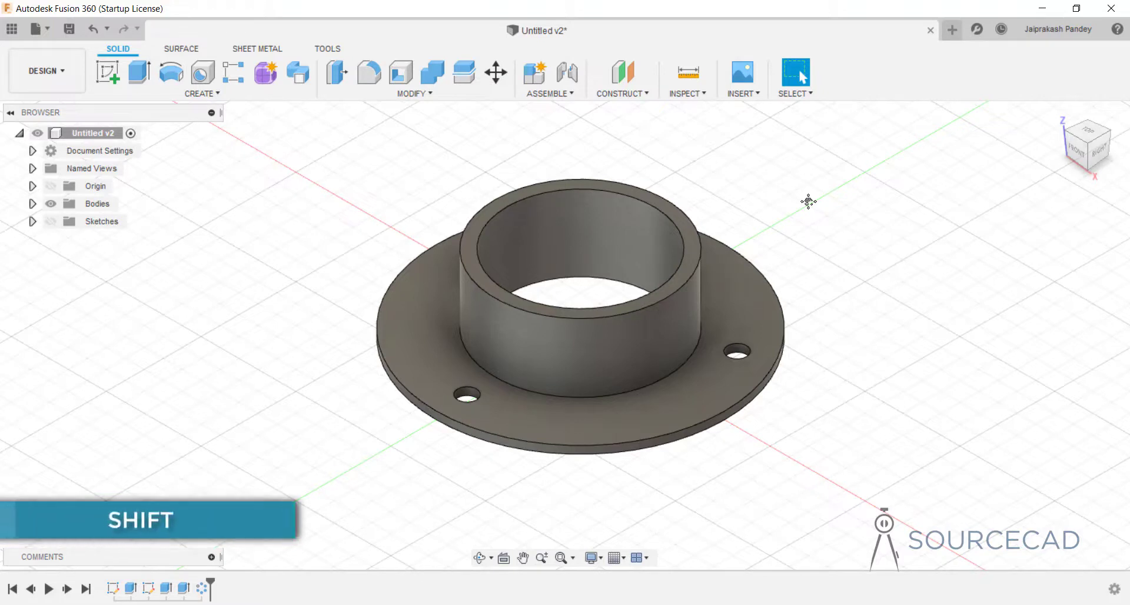
{"action": "middle_click_drag", "start_coordinate": [808, 202], "coordinate": [811, 206], "text": "shift"}
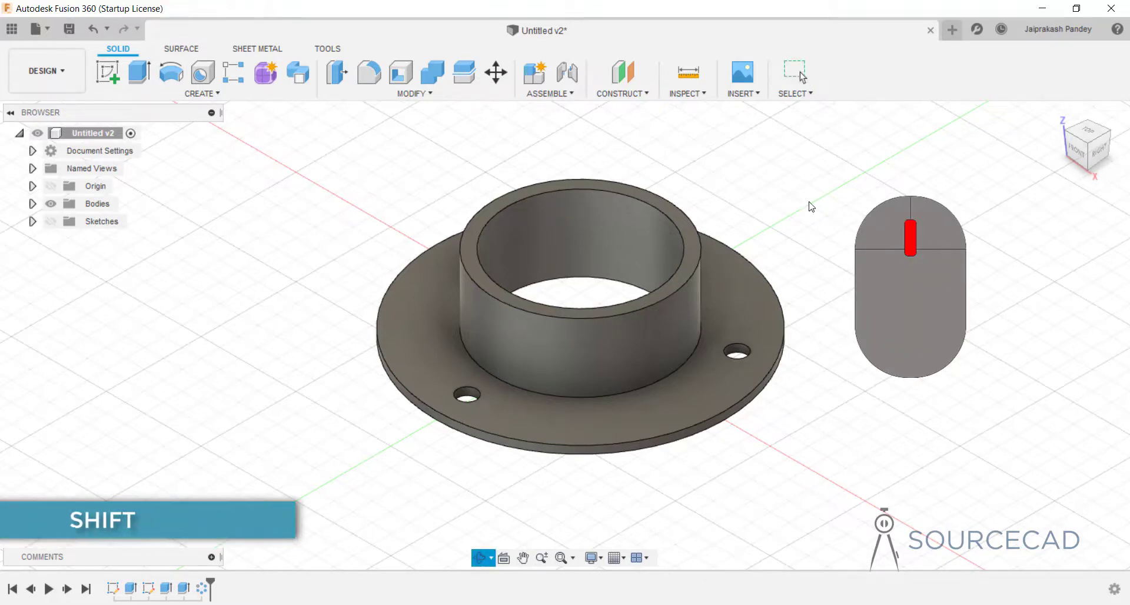
{"action": "middle_click_drag", "start_coordinate": [811, 206], "coordinate": [1001, 181], "text": "shift"}
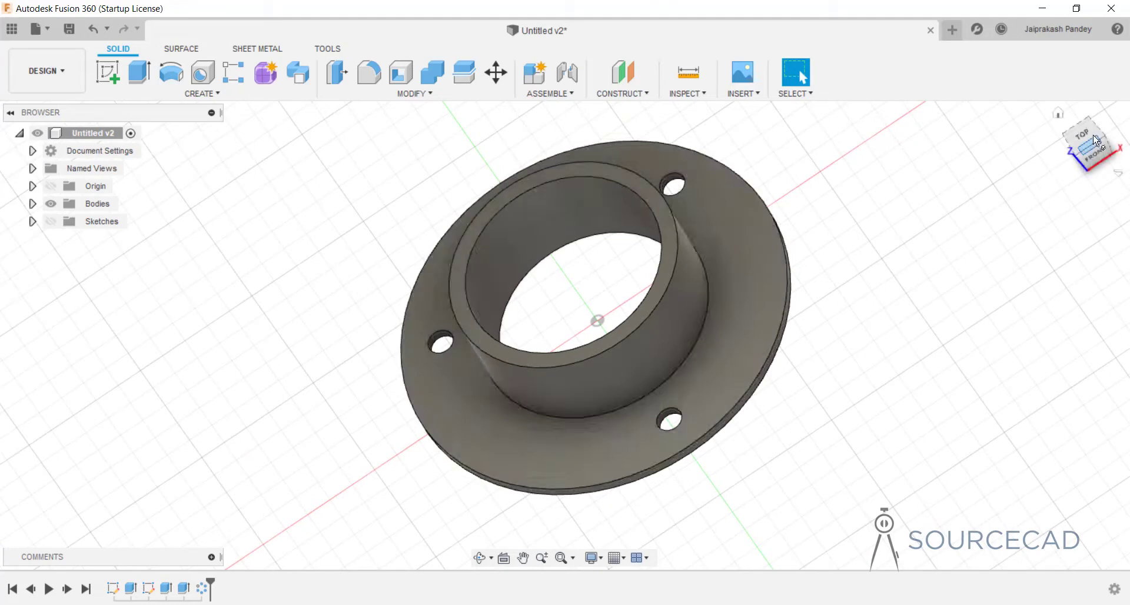
{"action": "mouse_move", "coordinate": [1080, 143]}
{"action": "left_mouse_down"}
{"action": "mouse_move", "coordinate": [1099, 144]}
{"action": "mouse_move", "coordinate": [1095, 161]}
{"action": "mouse_move", "coordinate": [1090, 147]}
{"action": "left_mouse_up"}
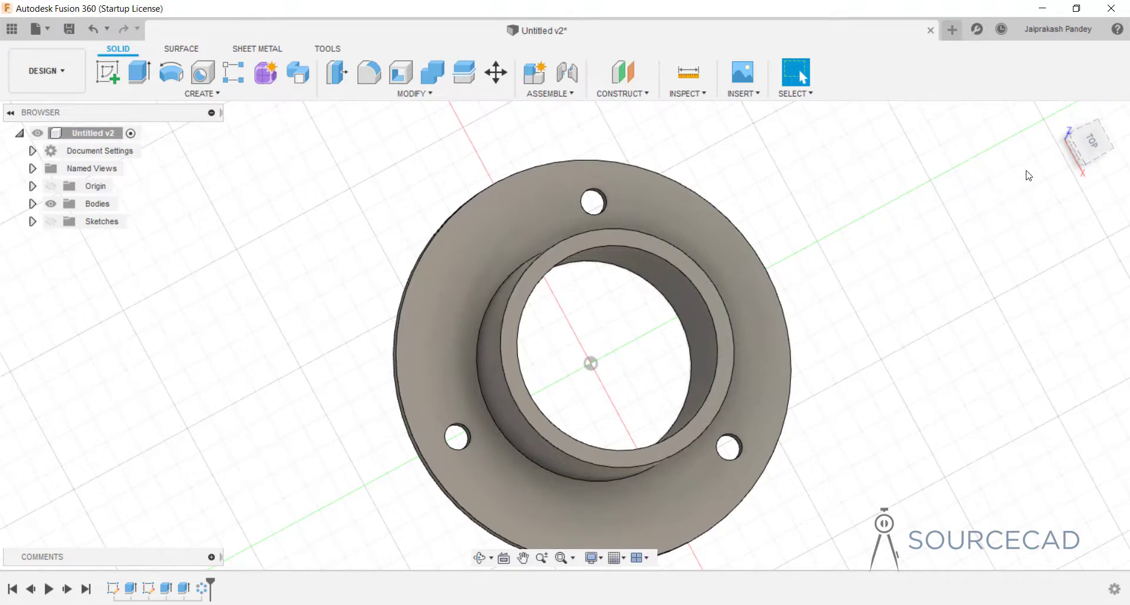
View the flange from TOP, then FRONT with 90° rolls, then return to the home isometric
{"action": "left_click", "coordinate": [1093, 144]}
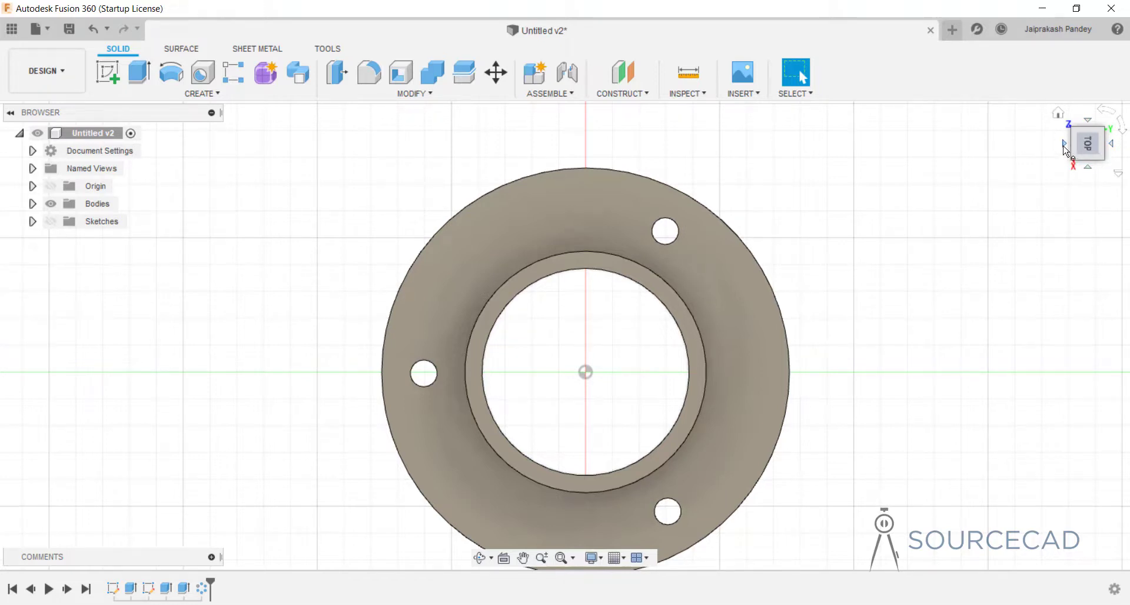
{"action": "left_click", "coordinate": [1064, 145]}
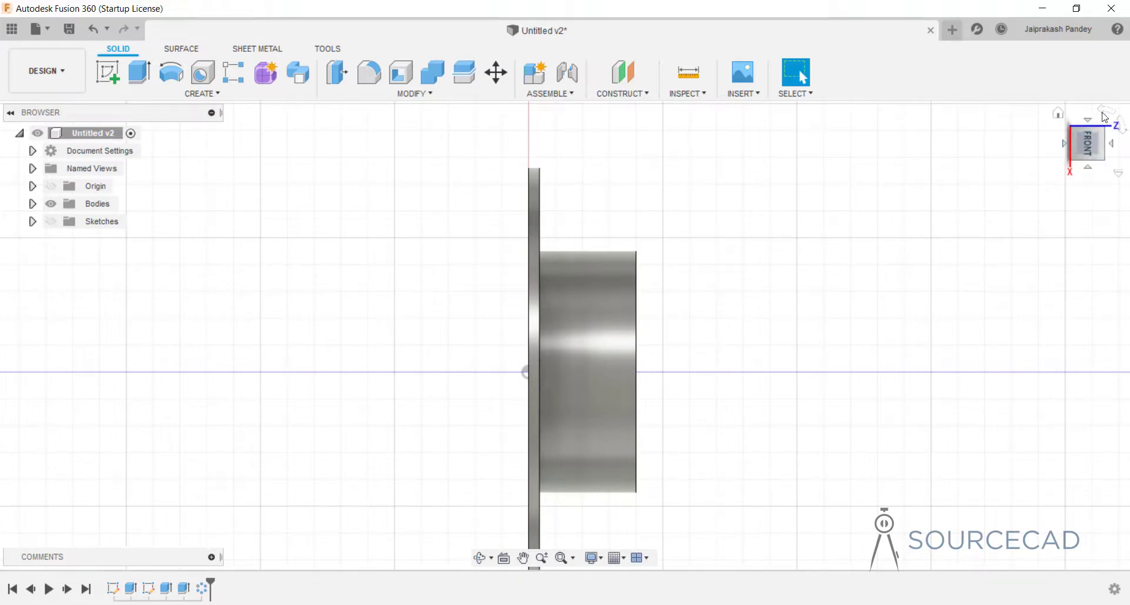
{"action": "left_click", "coordinate": [1106, 113]}
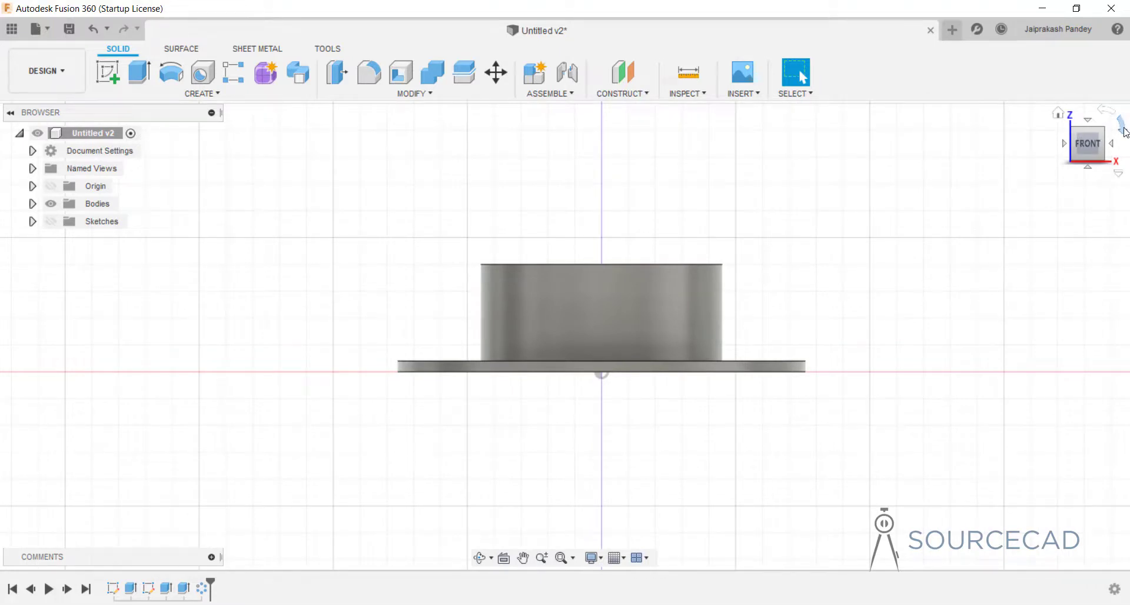
{"action": "left_click", "coordinate": [1122, 130]}
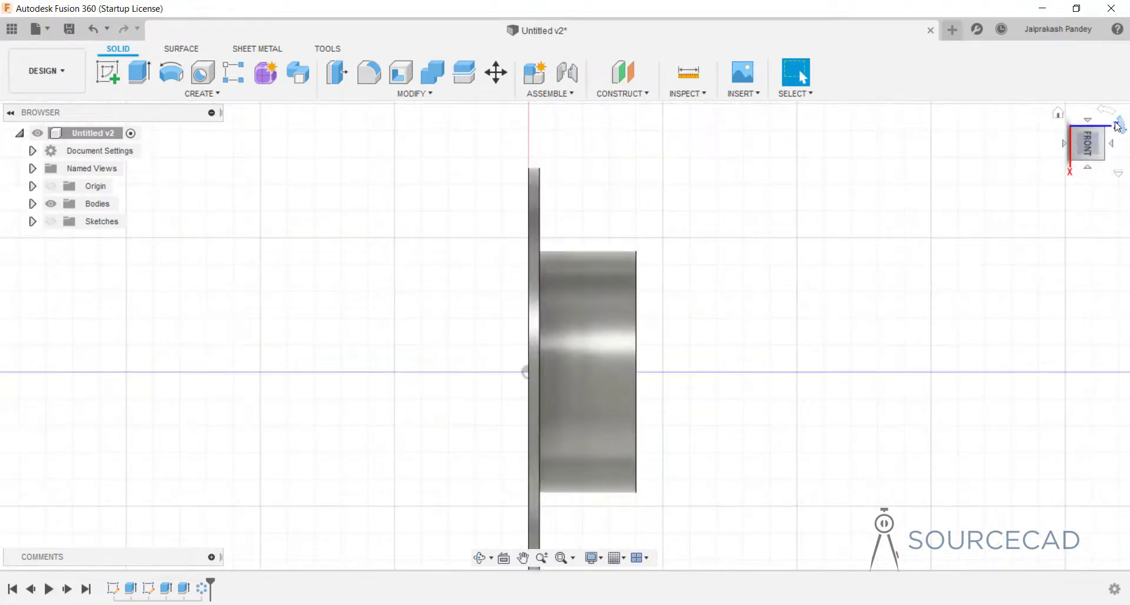
{"action": "left_click", "coordinate": [1106, 113]}
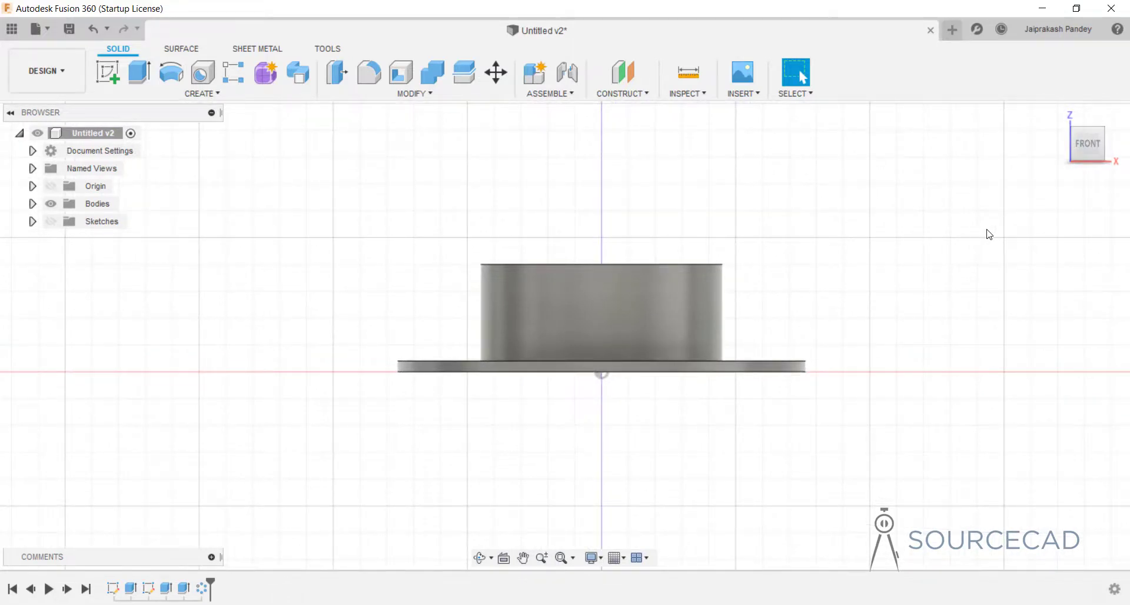
{"action": "mouse_move", "coordinate": [1046, 132]}
{"action": "left_click", "coordinate": [1059, 115]}
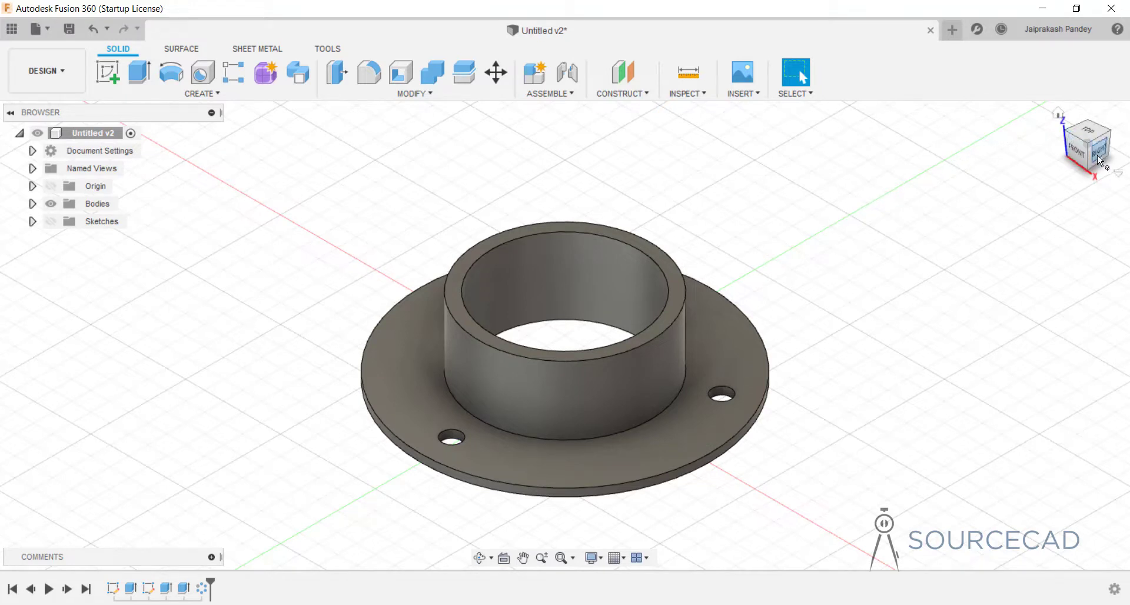
Change the flange's view projection to Perspective
{"action": "left_click", "coordinate": [1118, 176]}
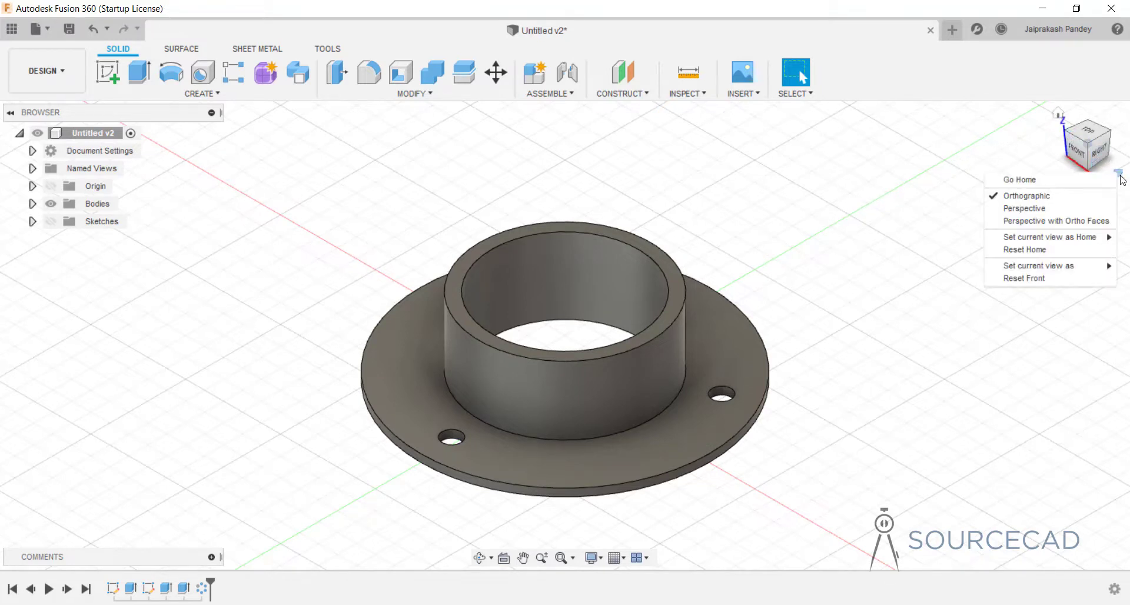
{"action": "left_click", "coordinate": [1052, 211]}
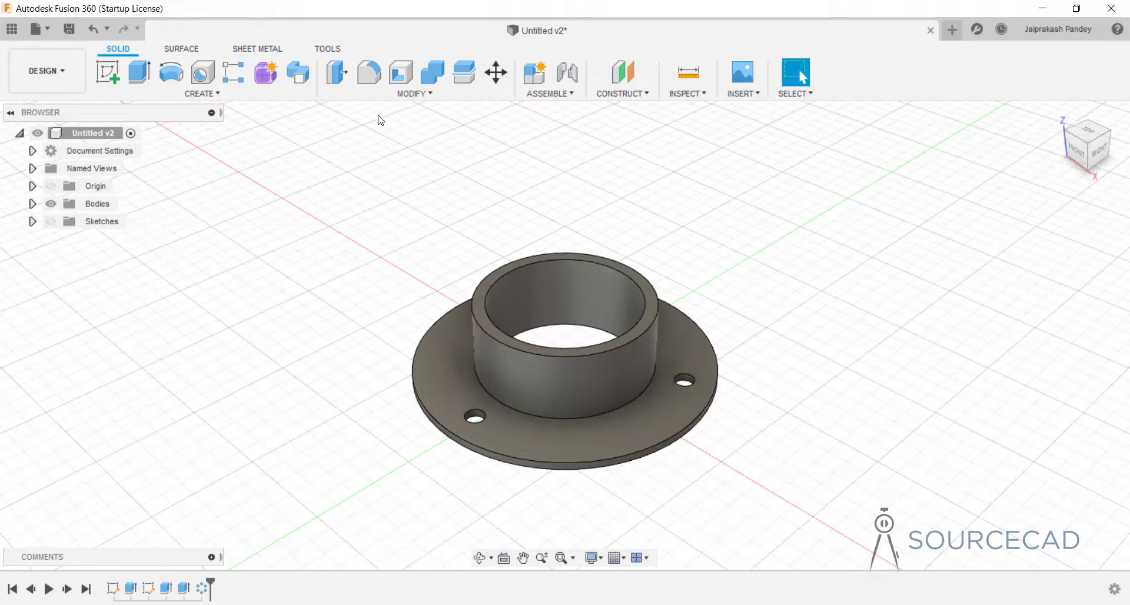
Zoom in and out on the flange, then set the projection back to Orthographic
{"action": "scroll", "coordinate": [553, 217], "scroll_direction": "up", "scroll_amount": 2}
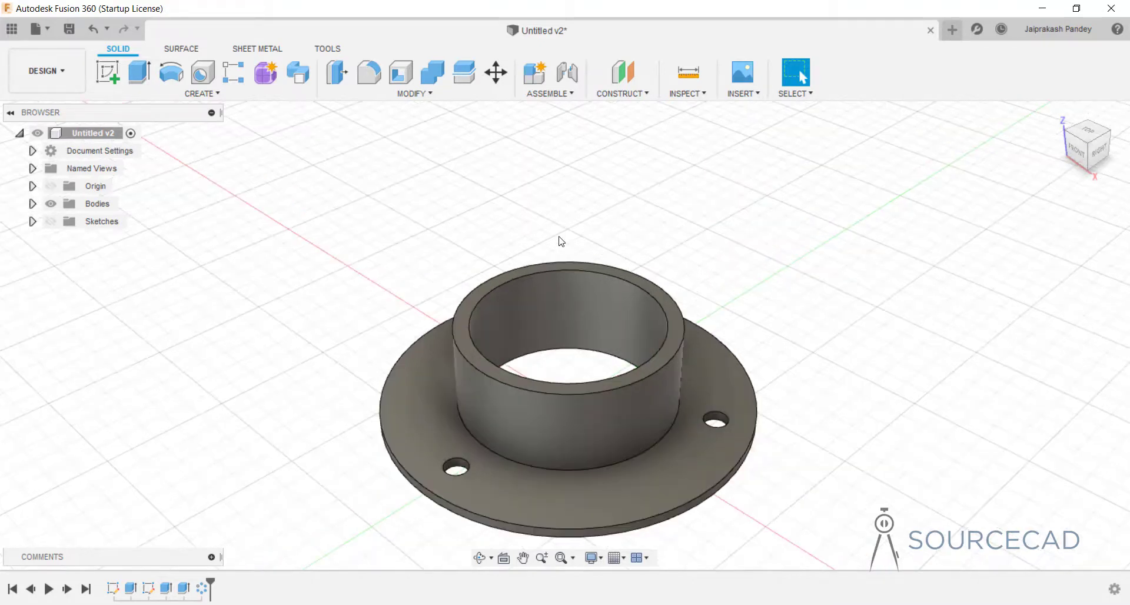
{"action": "scroll", "coordinate": [561, 241], "scroll_direction": "up", "scroll_amount": 1}
{"action": "scroll", "coordinate": [561, 242], "scroll_direction": "down", "scroll_amount": 2}
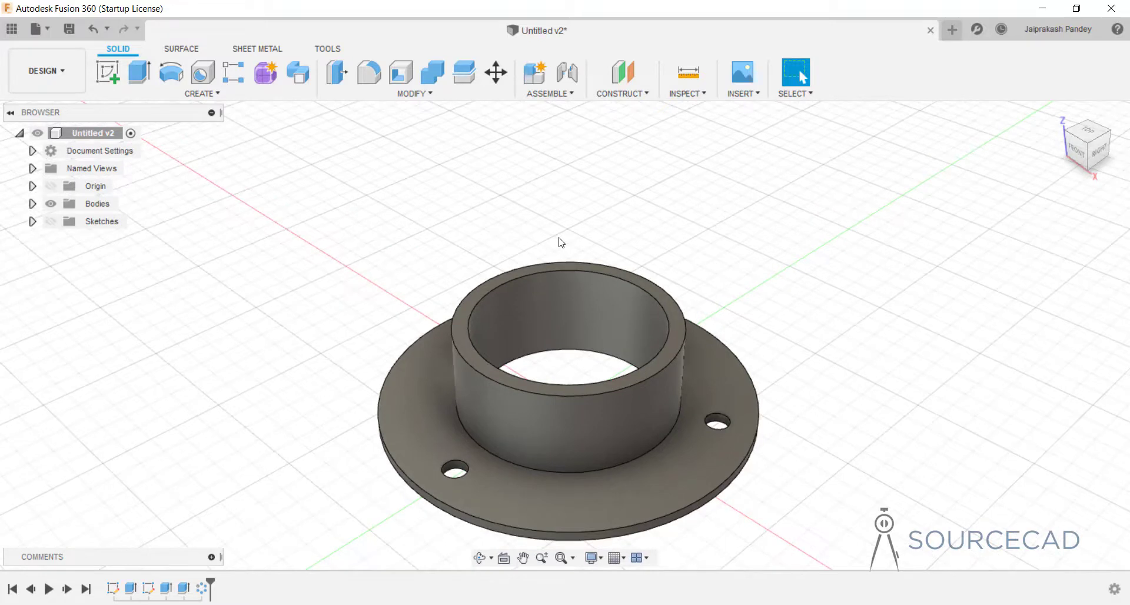
{"action": "scroll", "coordinate": [561, 241], "scroll_direction": "down", "scroll_amount": 2}
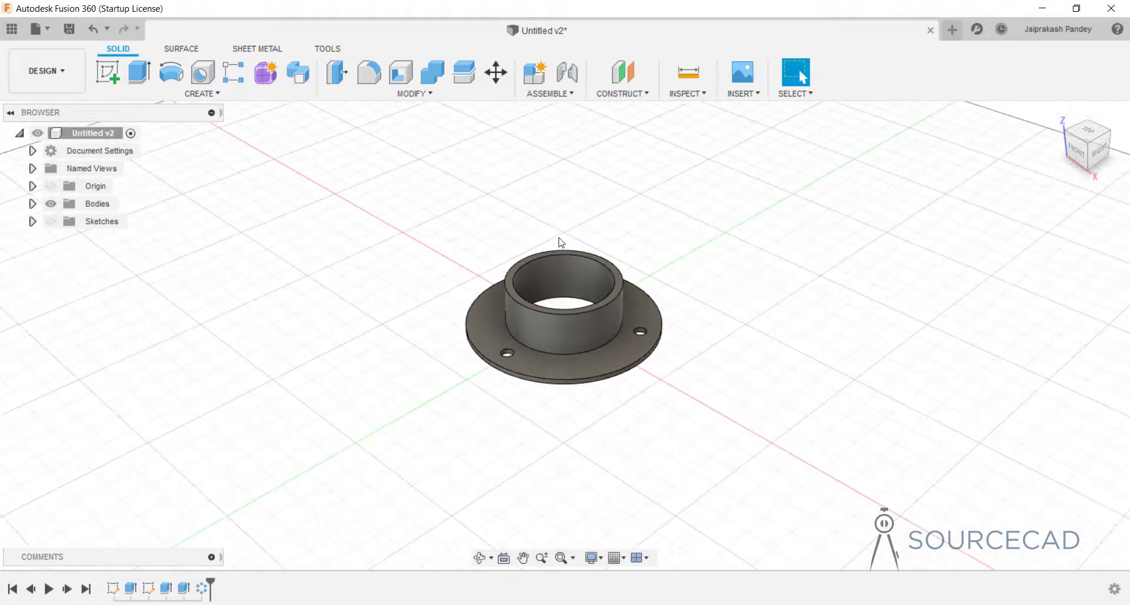
{"action": "scroll", "coordinate": [561, 241], "scroll_direction": "up", "scroll_amount": 3}
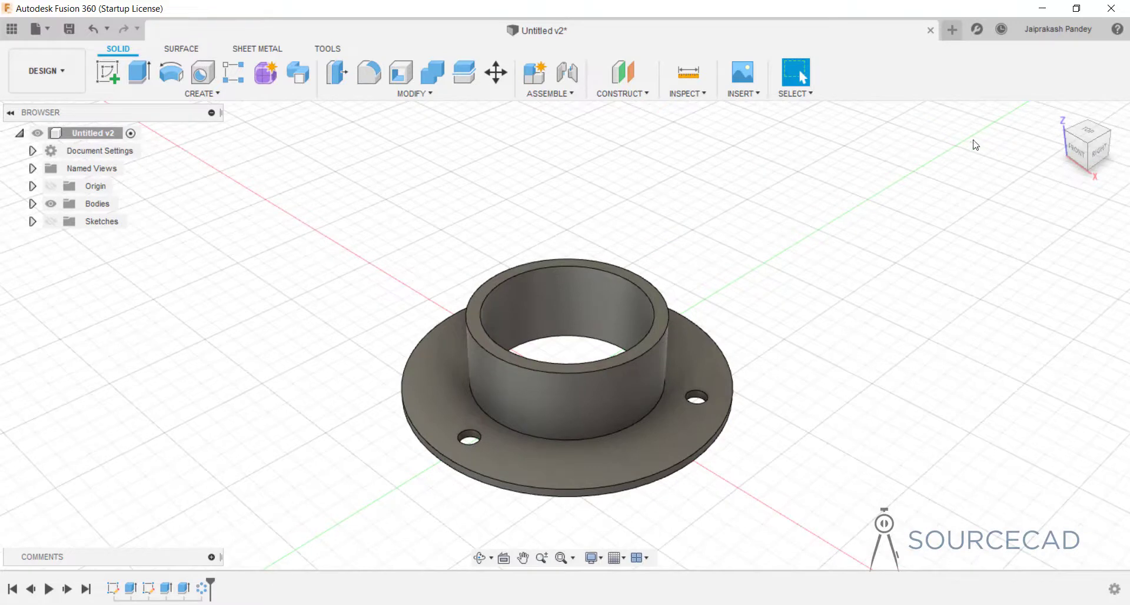
{"action": "left_click", "coordinate": [1118, 177]}
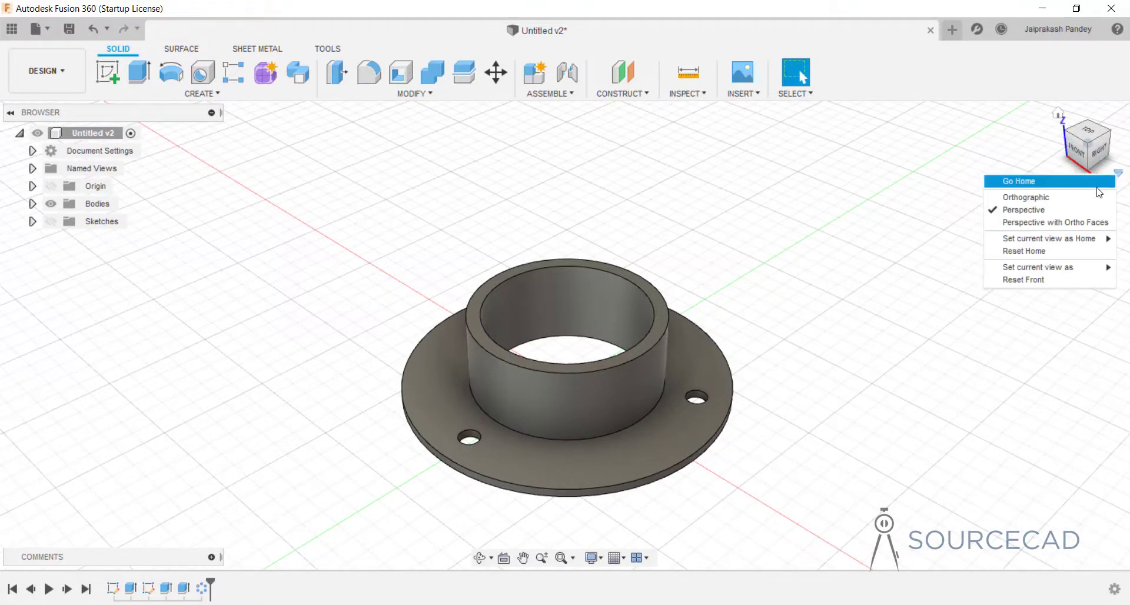
{"action": "left_click", "coordinate": [1066, 193]}
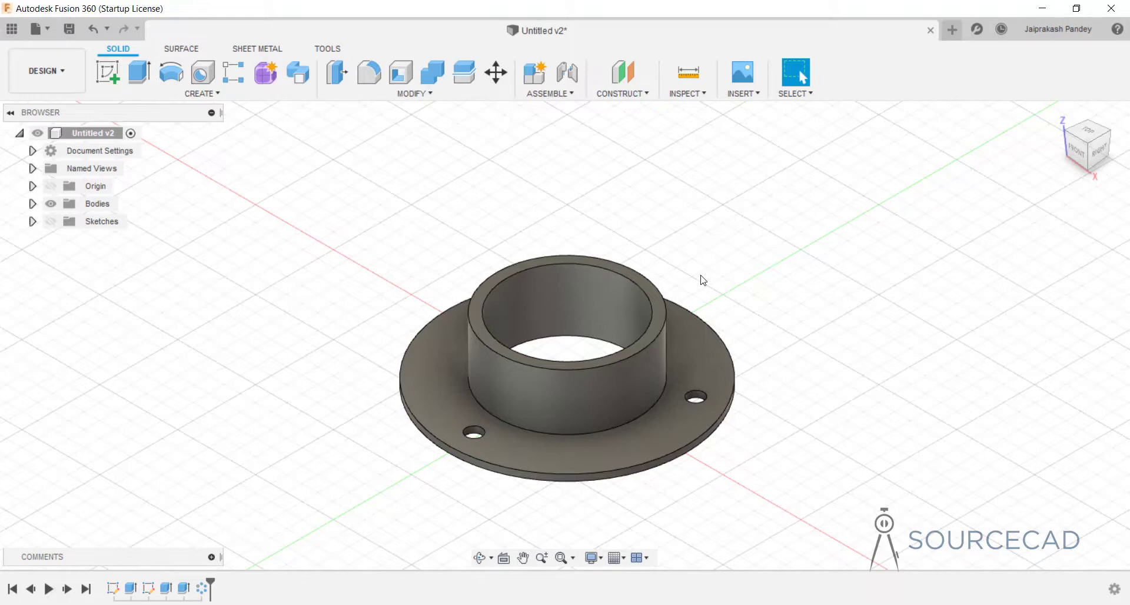
Zoom in and out, then orbit to show the flange's flat bottom face and bolt holes
{"action": "scroll", "coordinate": [706, 282], "scroll_direction": "up", "scroll_amount": 5}
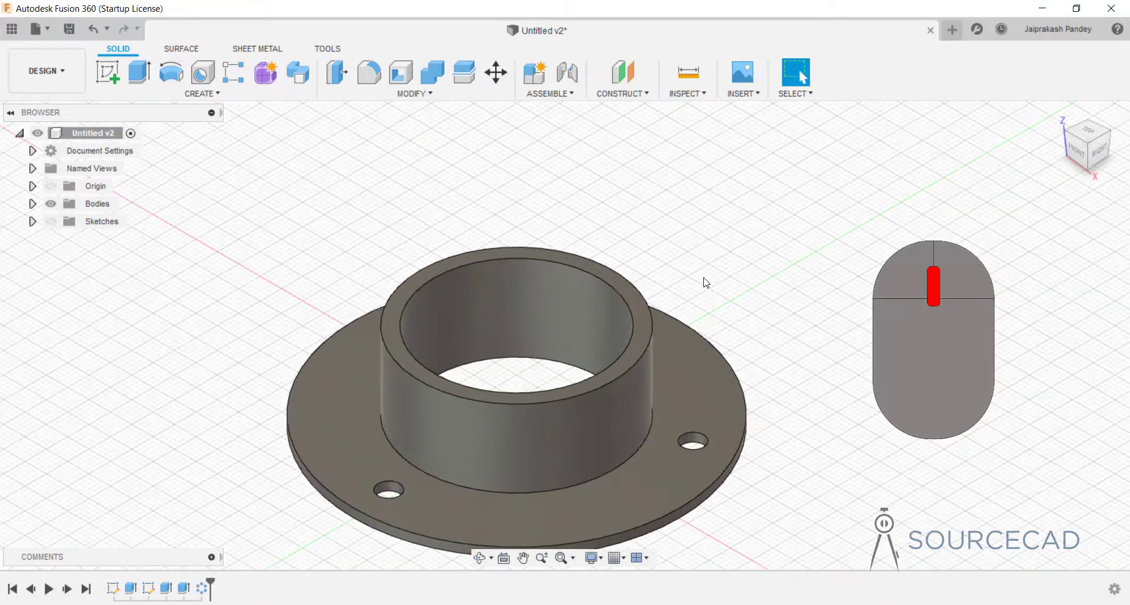
{"action": "scroll", "coordinate": [706, 282], "scroll_direction": "up", "scroll_amount": 2}
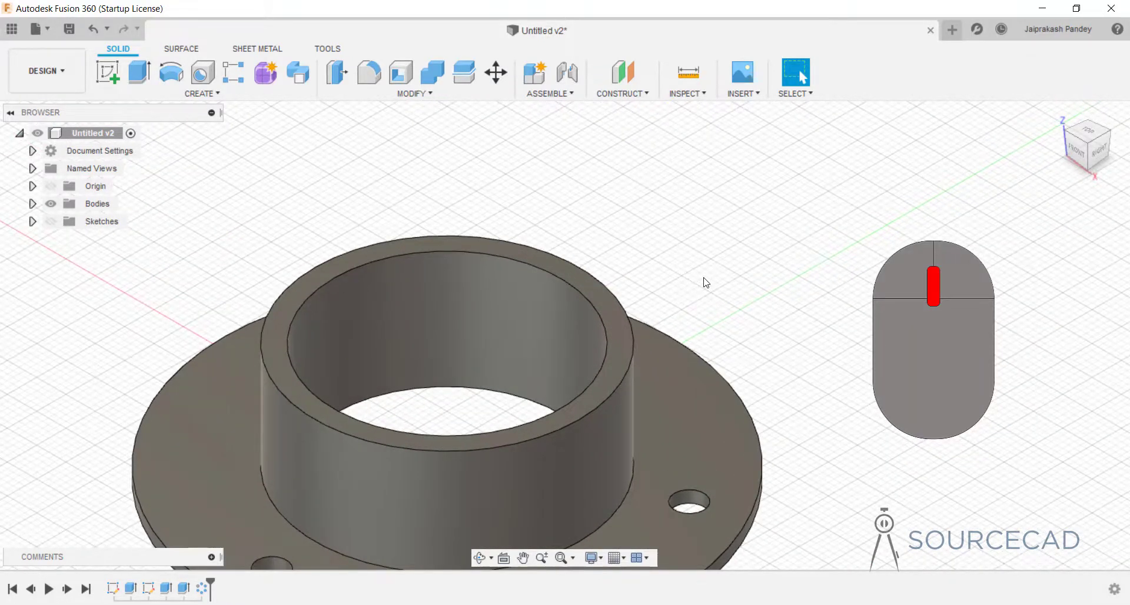
{"action": "scroll", "coordinate": [706, 282], "scroll_direction": "down", "scroll_amount": 8}
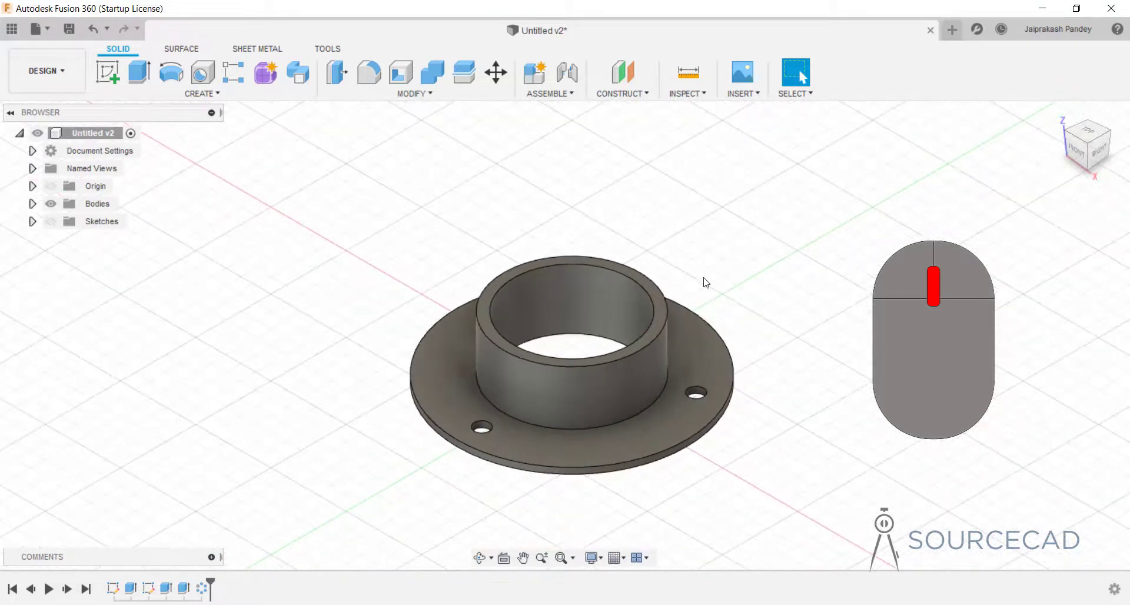
{"action": "scroll", "coordinate": [706, 283], "scroll_direction": "down", "scroll_amount": 2}
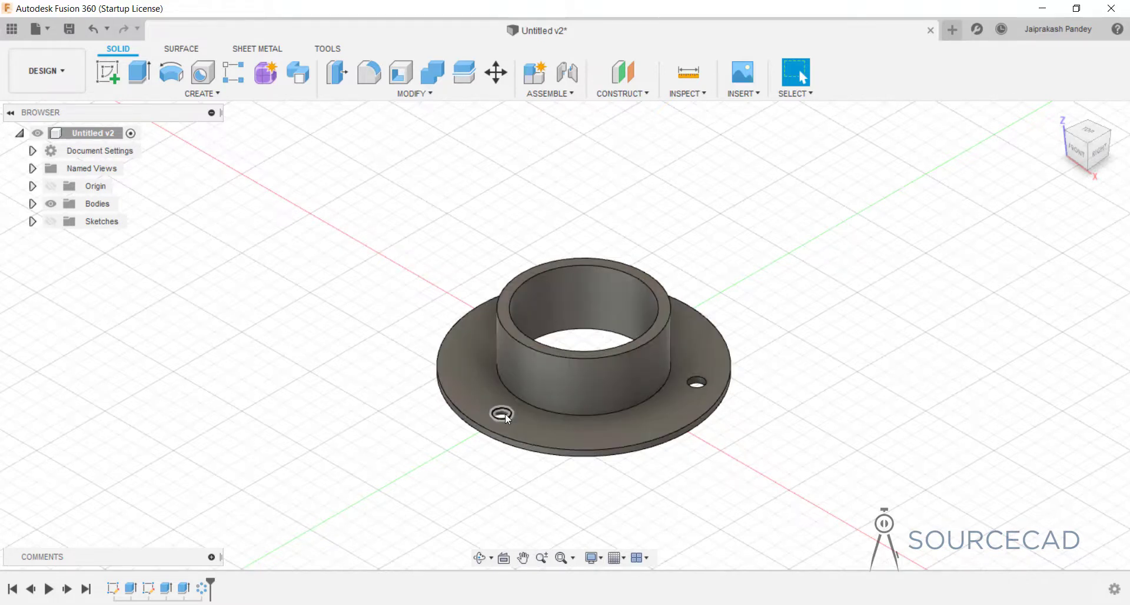
{"action": "scroll", "coordinate": [504, 414], "scroll_direction": "down", "scroll_amount": 2}
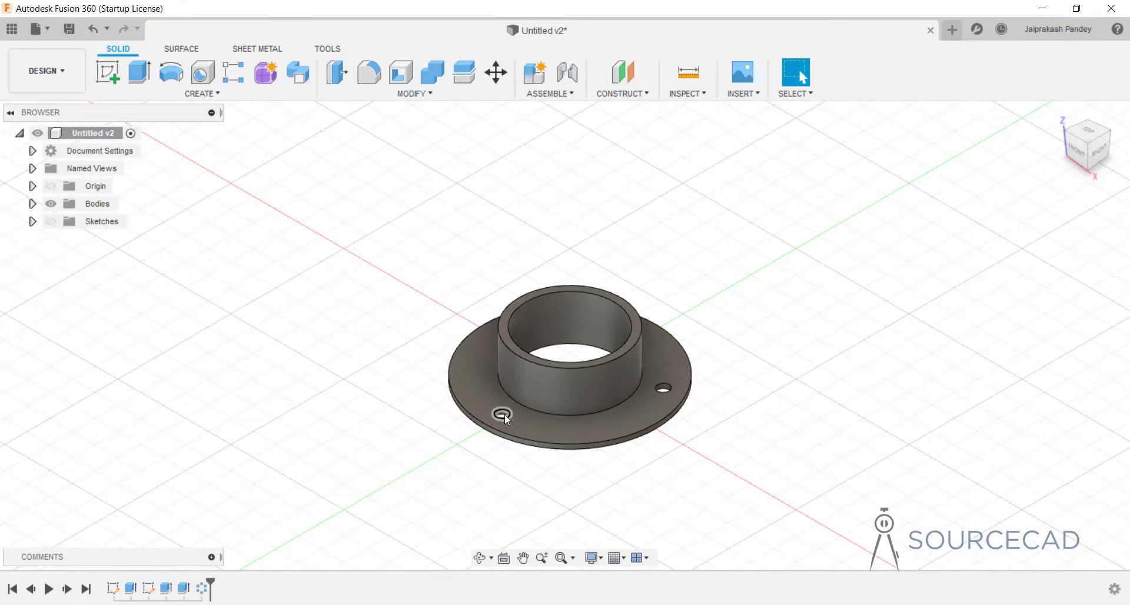
{"action": "scroll", "coordinate": [503, 414], "scroll_direction": "up", "scroll_amount": 5}
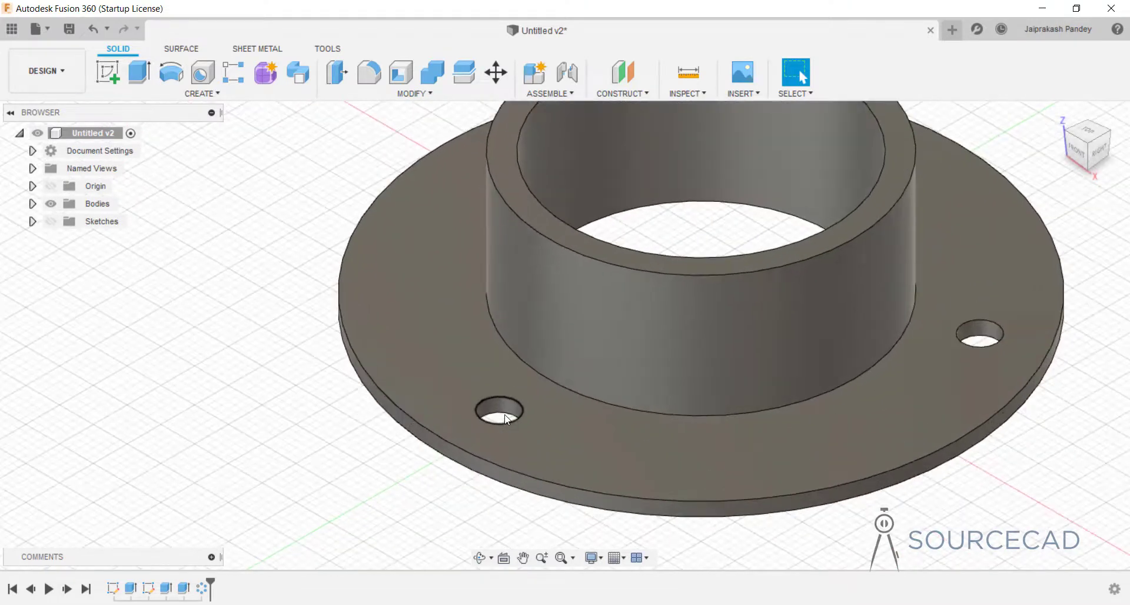
{"action": "scroll", "coordinate": [504, 414], "scroll_direction": "down", "scroll_amount": 3}
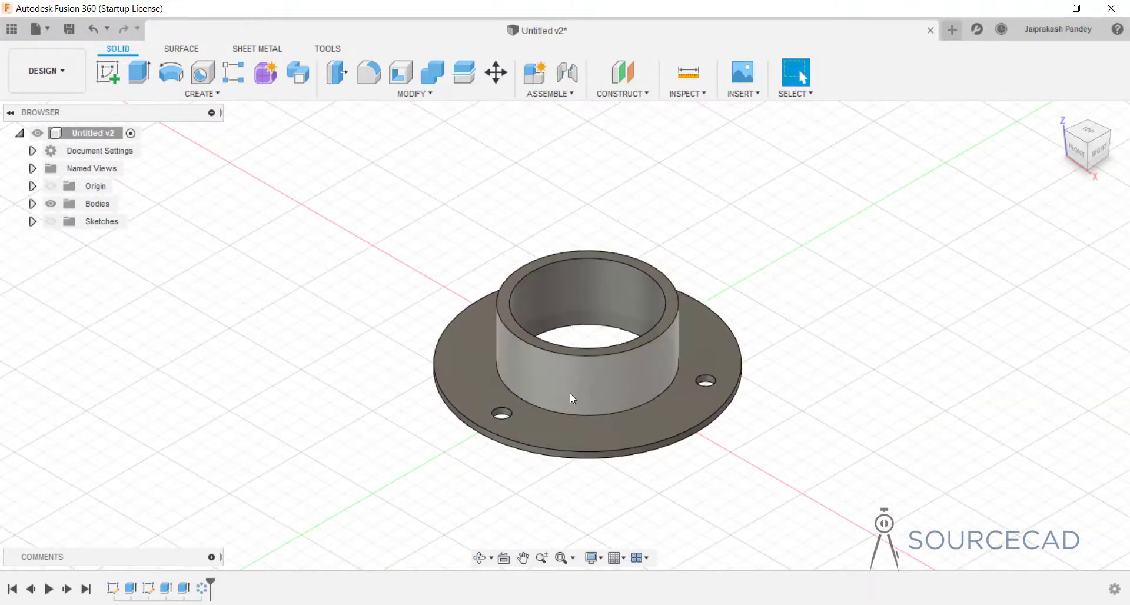
{"action": "scroll", "coordinate": [704, 383], "scroll_direction": "up", "scroll_amount": 4}
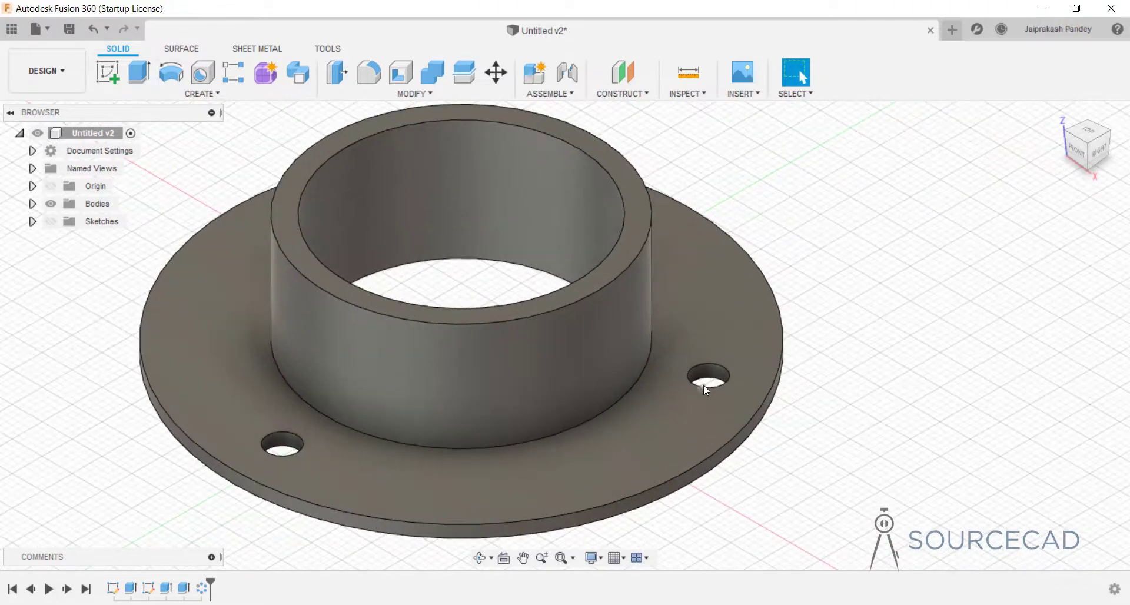
{"action": "scroll", "coordinate": [704, 384], "scroll_direction": "down", "scroll_amount": 4}
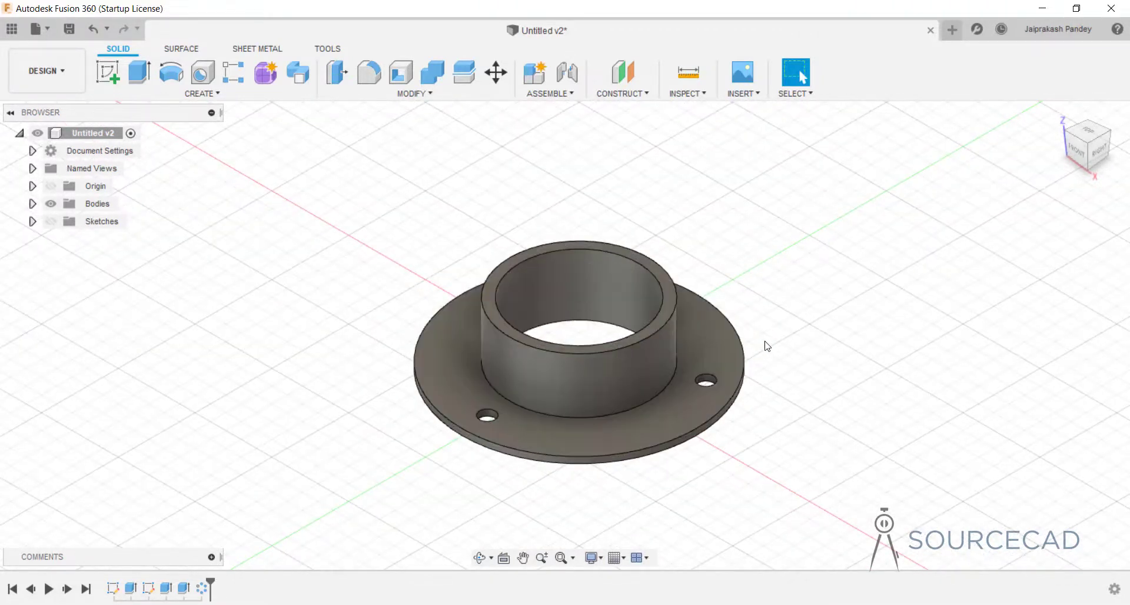
{"action": "middle_click_drag", "start_coordinate": [768, 355], "coordinate": [714, 240], "text": "shift"}
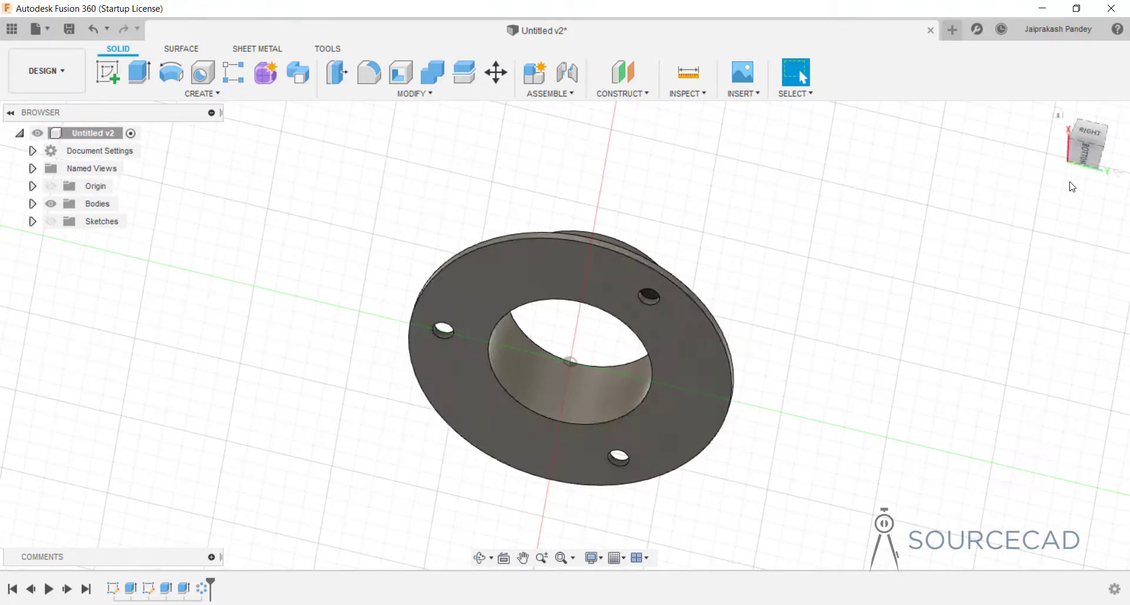
Save the current underside view as the Home view with Fixed Distance
{"action": "left_click", "coordinate": [1117, 177]}
{"action": "mouse_move", "coordinate": [1034, 241]}
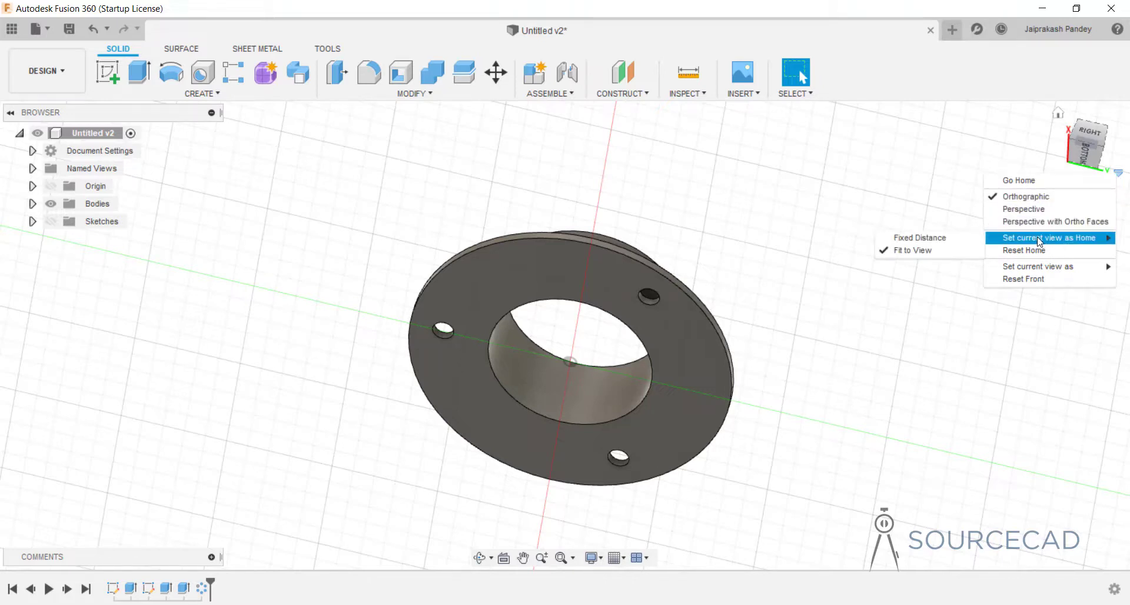
{"action": "left_click", "coordinate": [916, 239]}
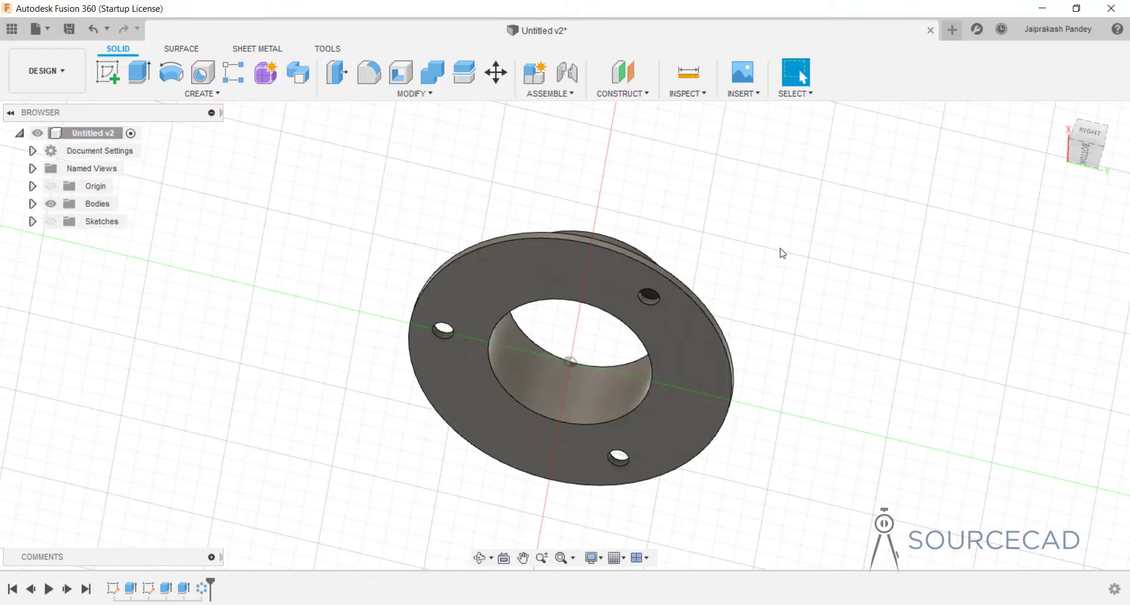
Orbit to a view from below, reset Home to its default, and return to Home
{"action": "middle_click_drag", "start_coordinate": [765, 260], "coordinate": [579, 235], "text": "shift"}
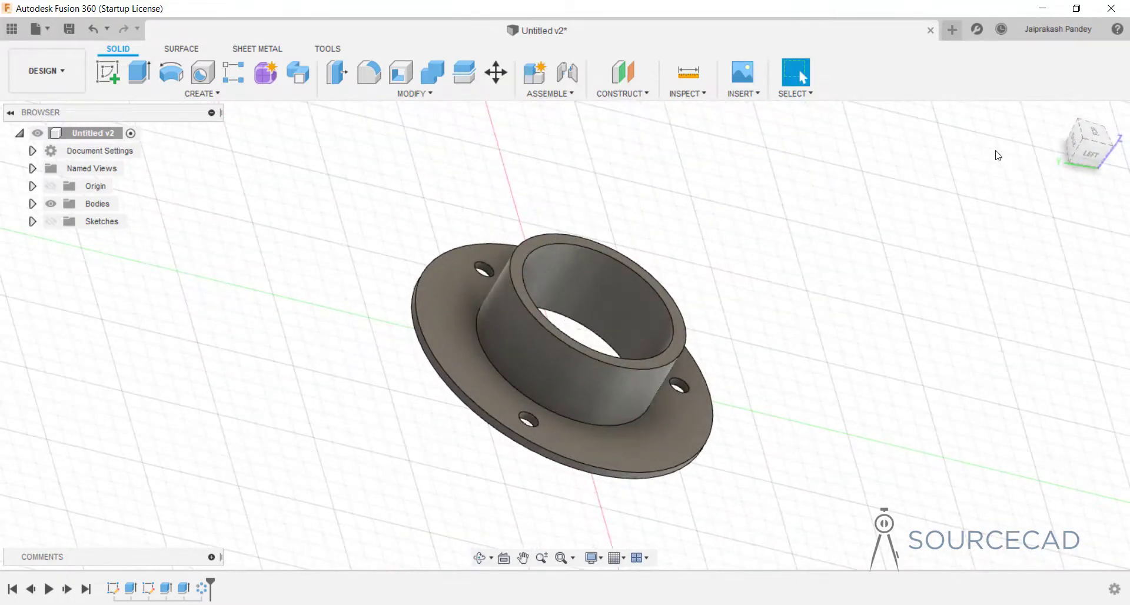
{"action": "left_click", "coordinate": [1058, 118]}
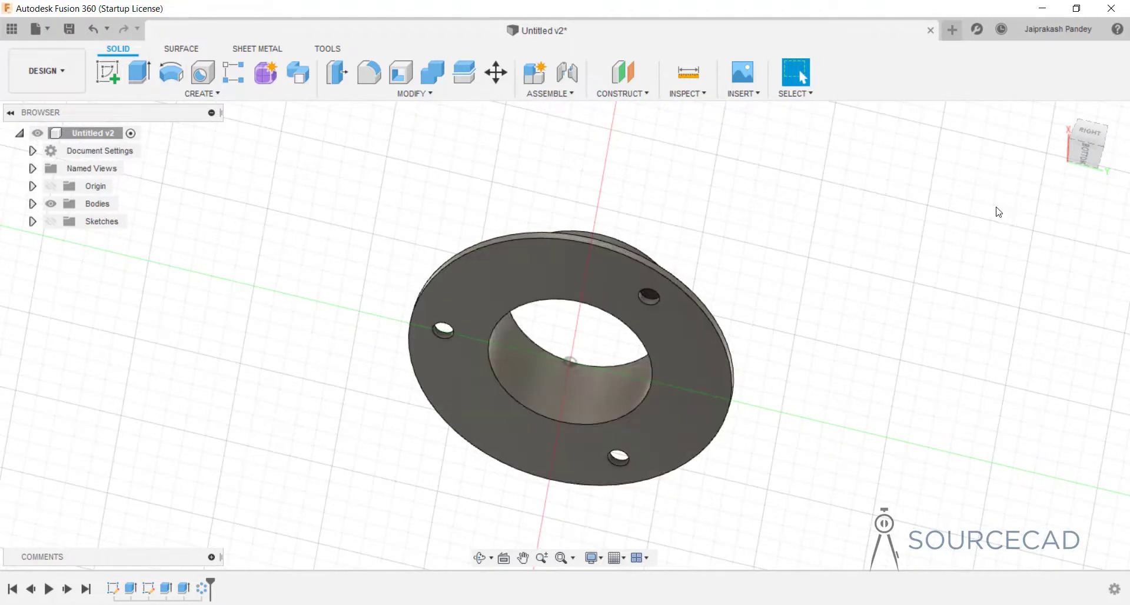
{"action": "left_click", "coordinate": [1118, 172]}
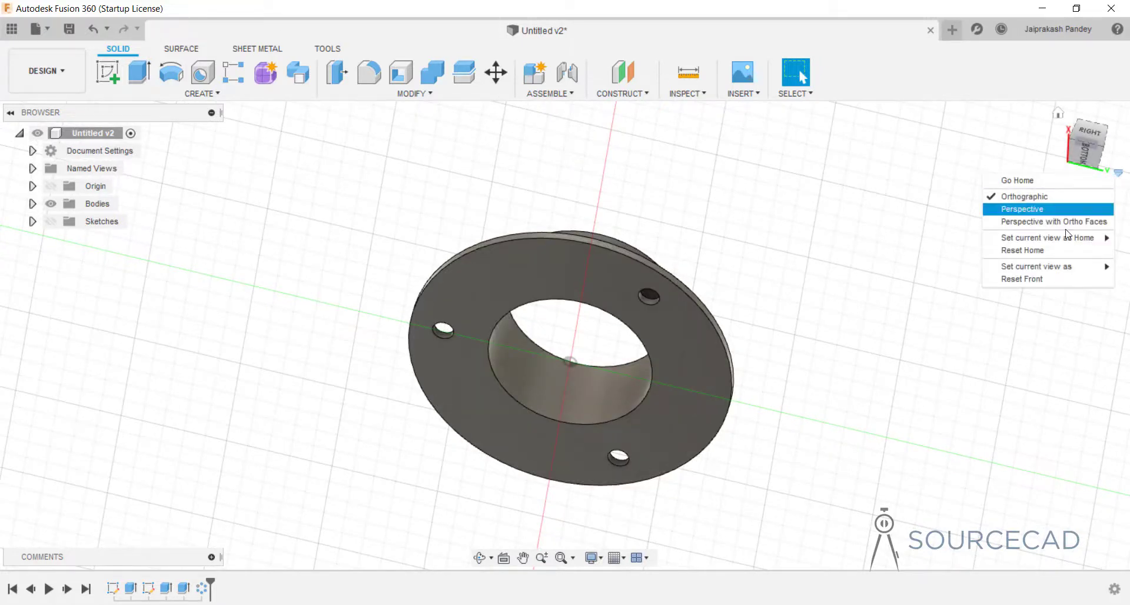
{"action": "left_click", "coordinate": [1022, 251]}
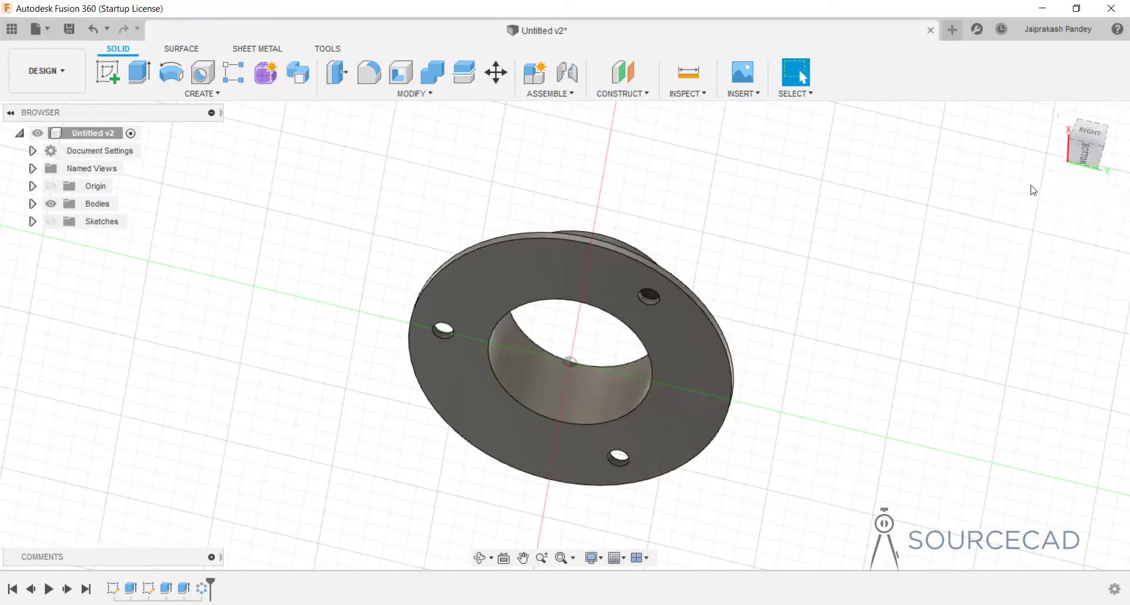
{"action": "left_click", "coordinate": [1057, 113]}
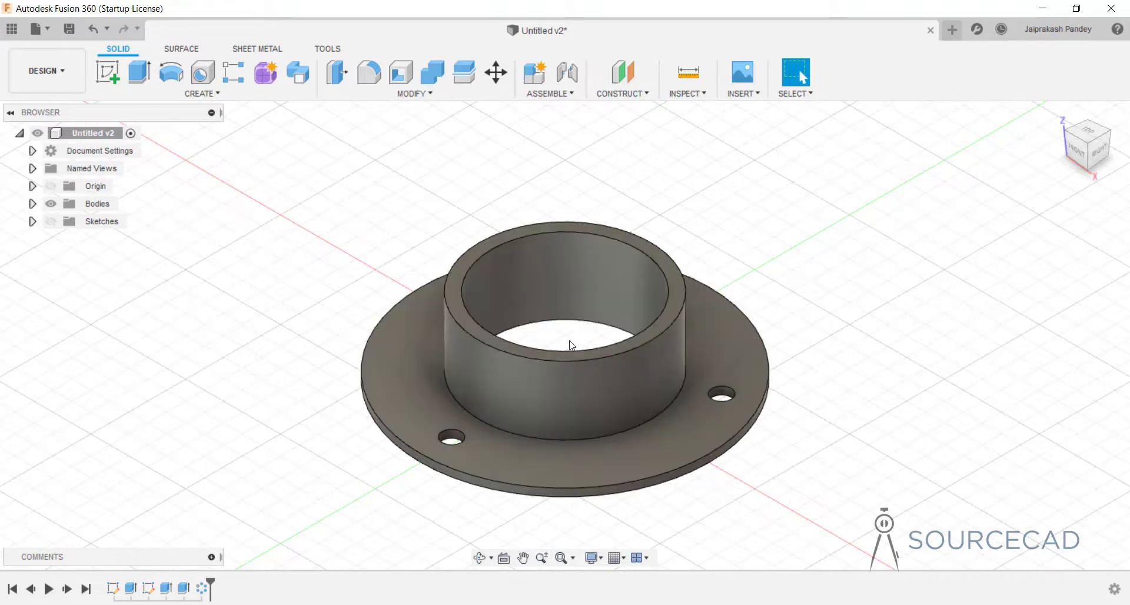
Turn to the TOP view, then rotate down to FRONT to show the side profile
{"action": "left_click", "coordinate": [1088, 141]}
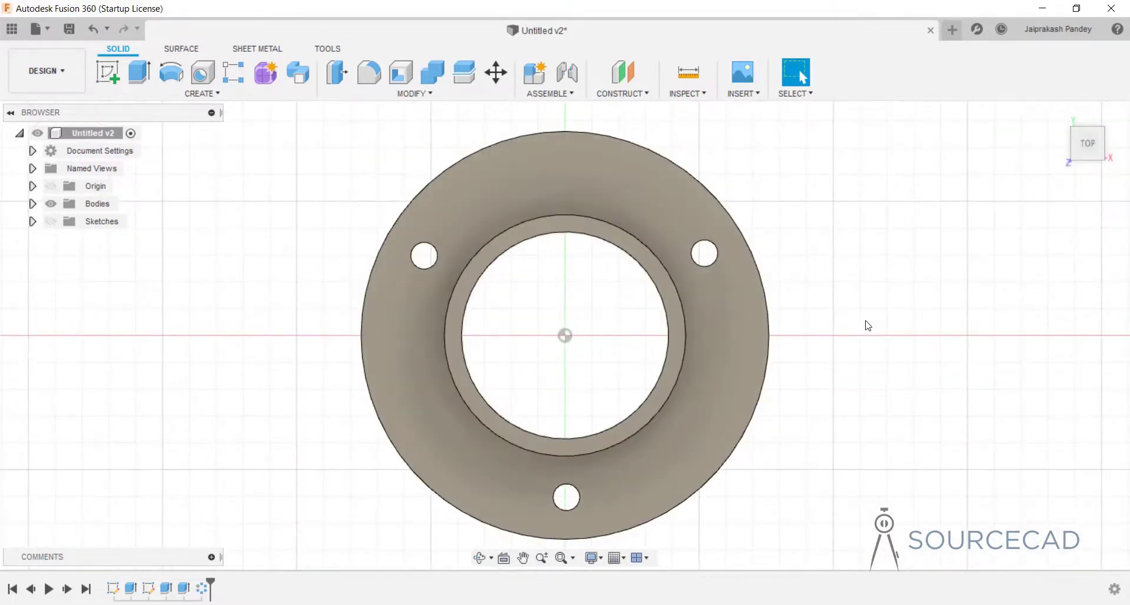
{"action": "mouse_move", "coordinate": [1088, 176]}
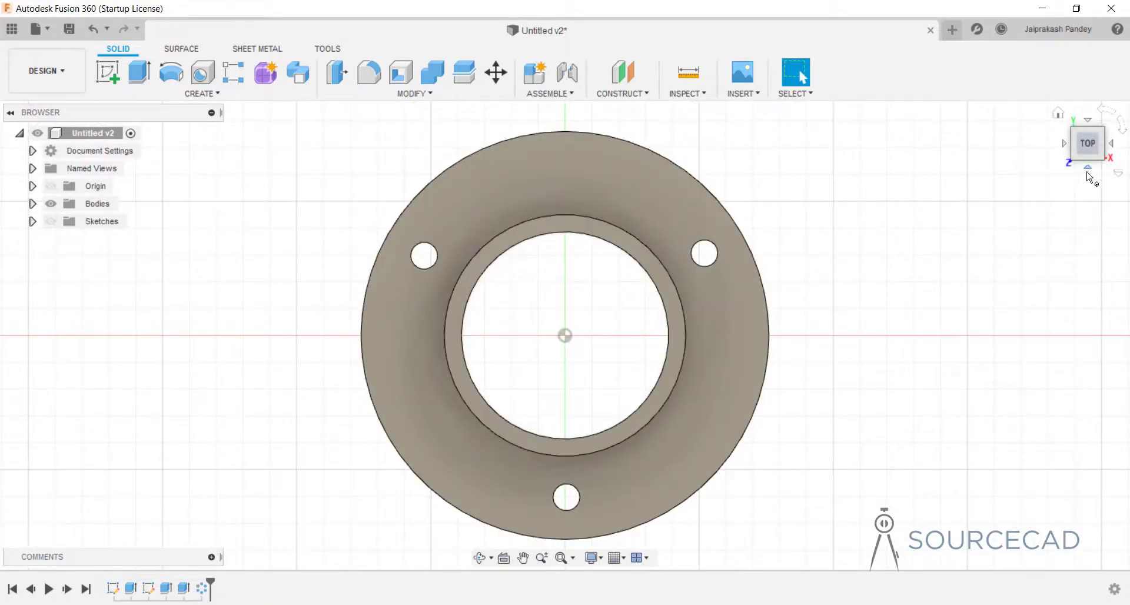
{"action": "left_click", "coordinate": [1089, 168]}
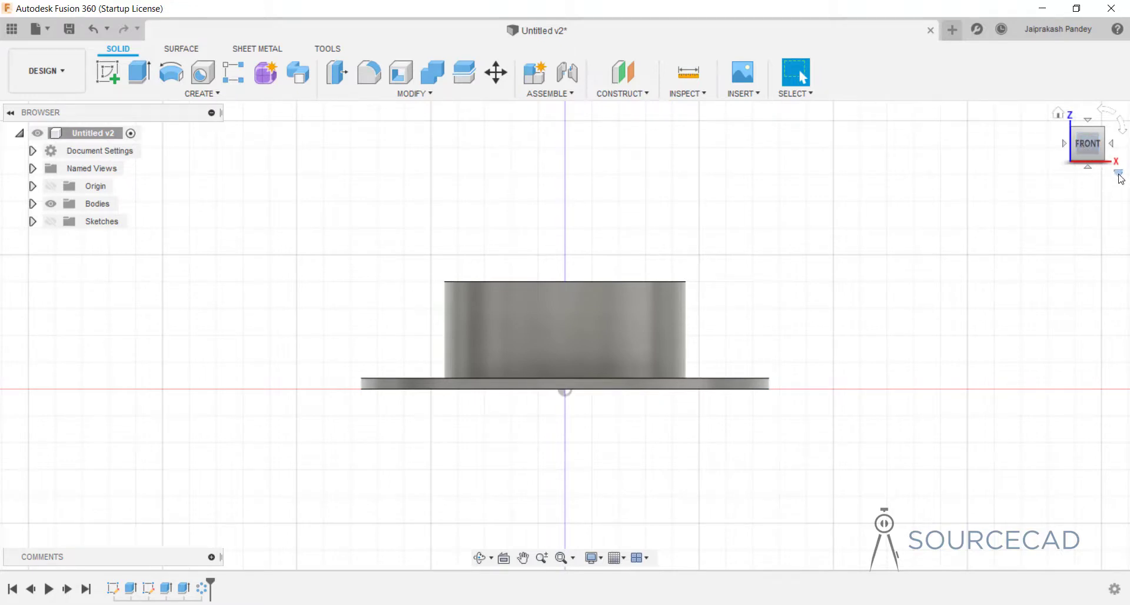
Redefine the current side-profile view as Top
{"action": "left_click", "coordinate": [1119, 174]}
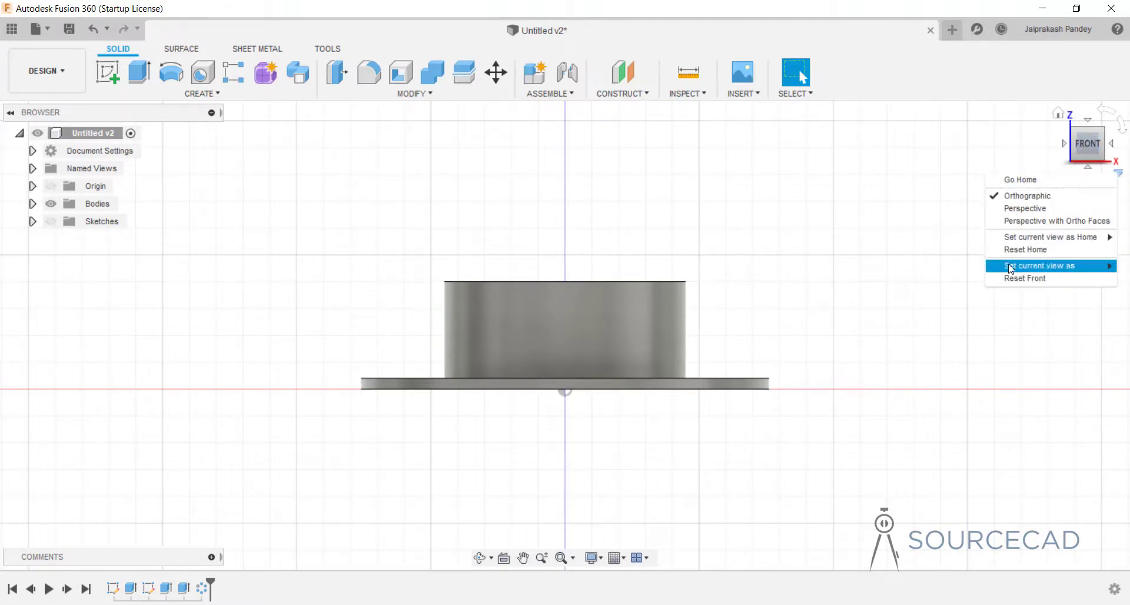
{"action": "mouse_move", "coordinate": [1012, 269]}
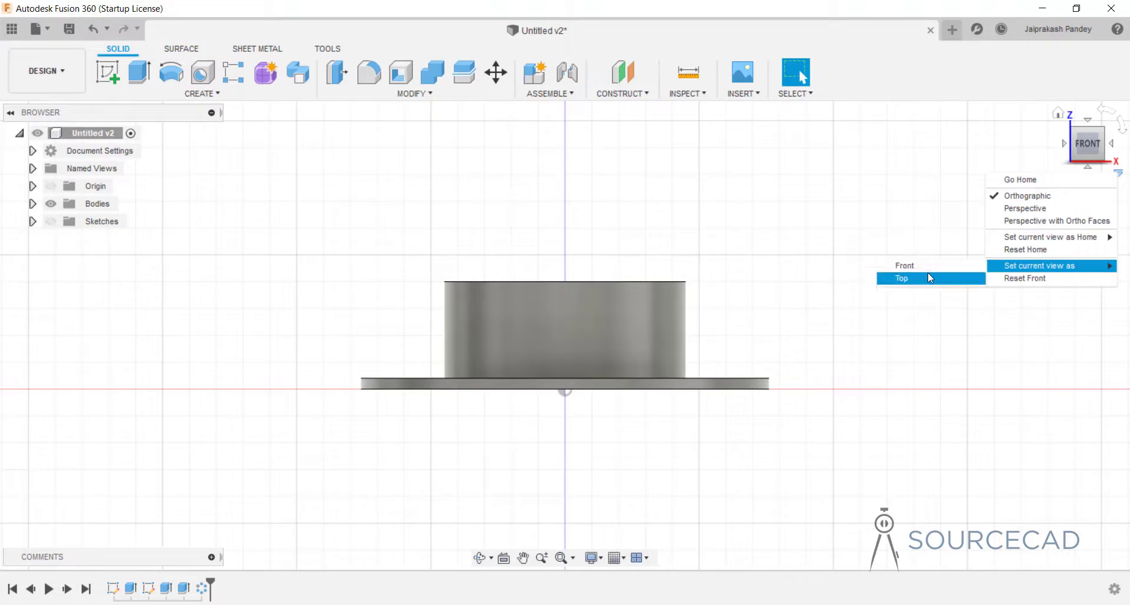
{"action": "left_click", "coordinate": [906, 279]}
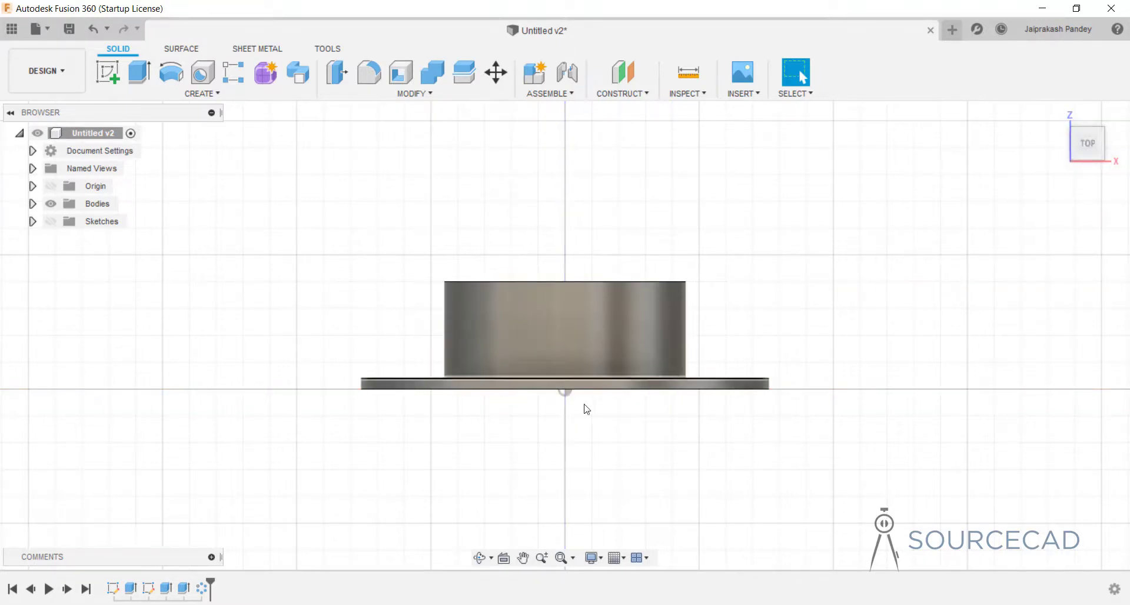
Rotate with the ViewCube arrows to face the flange head-on, now labelled Front
{"action": "mouse_move", "coordinate": [1063, 170]}
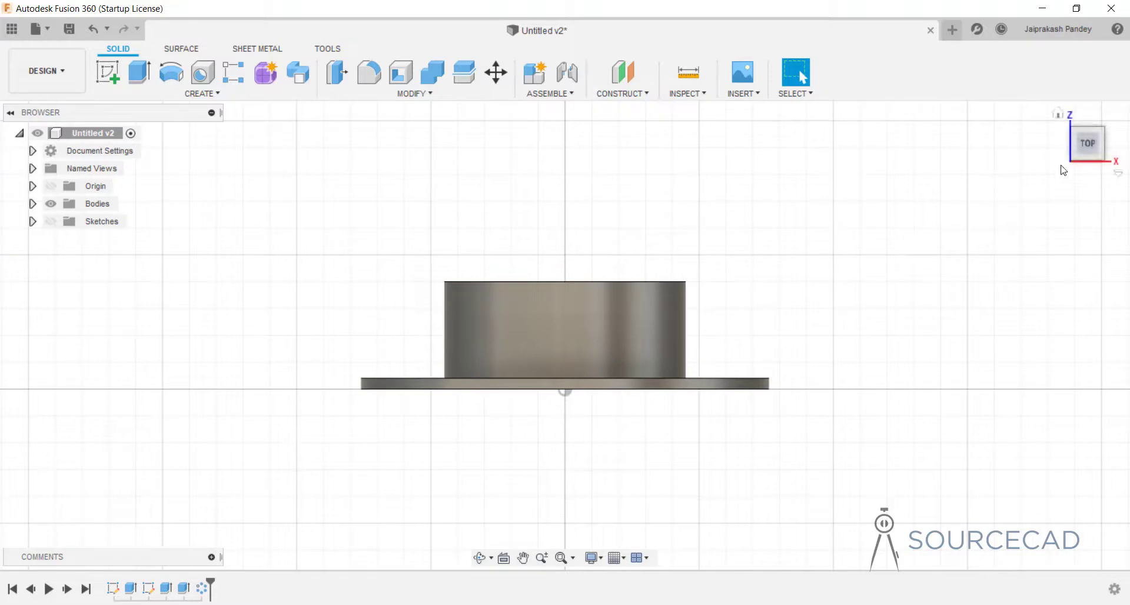
{"action": "left_click", "coordinate": [1089, 125]}
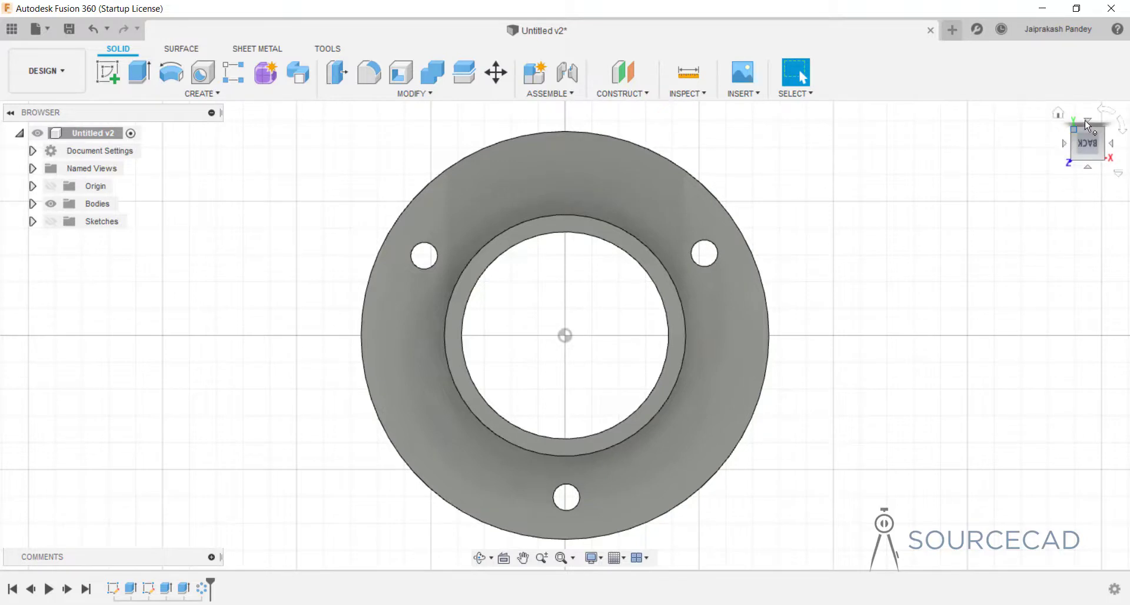
{"action": "left_click", "coordinate": [1087, 122]}
{"action": "left_click", "coordinate": [1087, 122]}
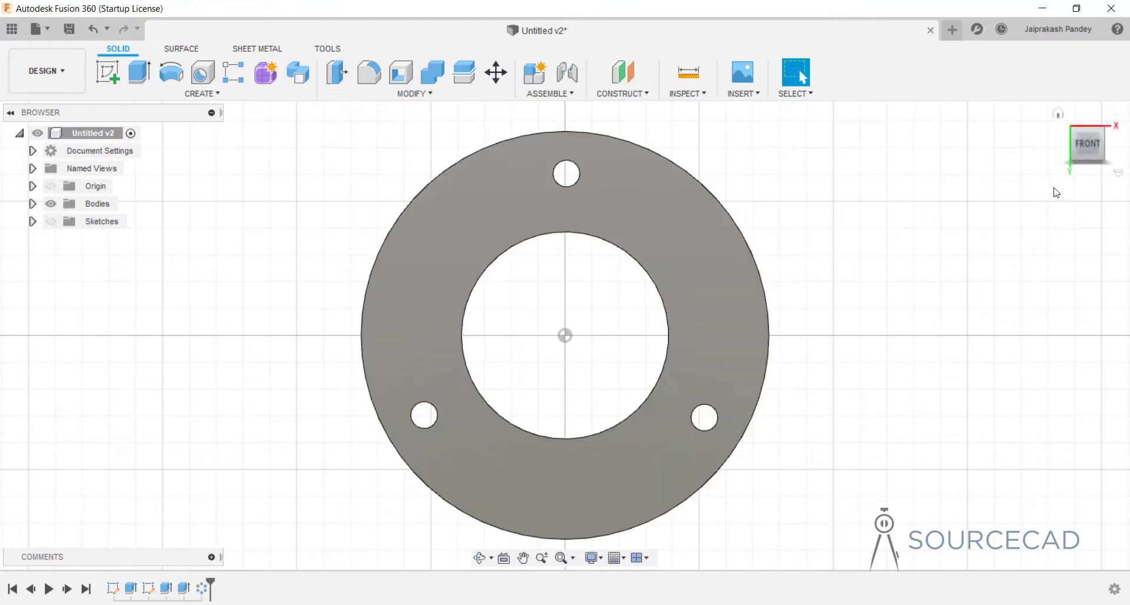
Reset the ViewCube front to its default and return to the isometric Home view
{"action": "left_click", "coordinate": [1123, 177]}
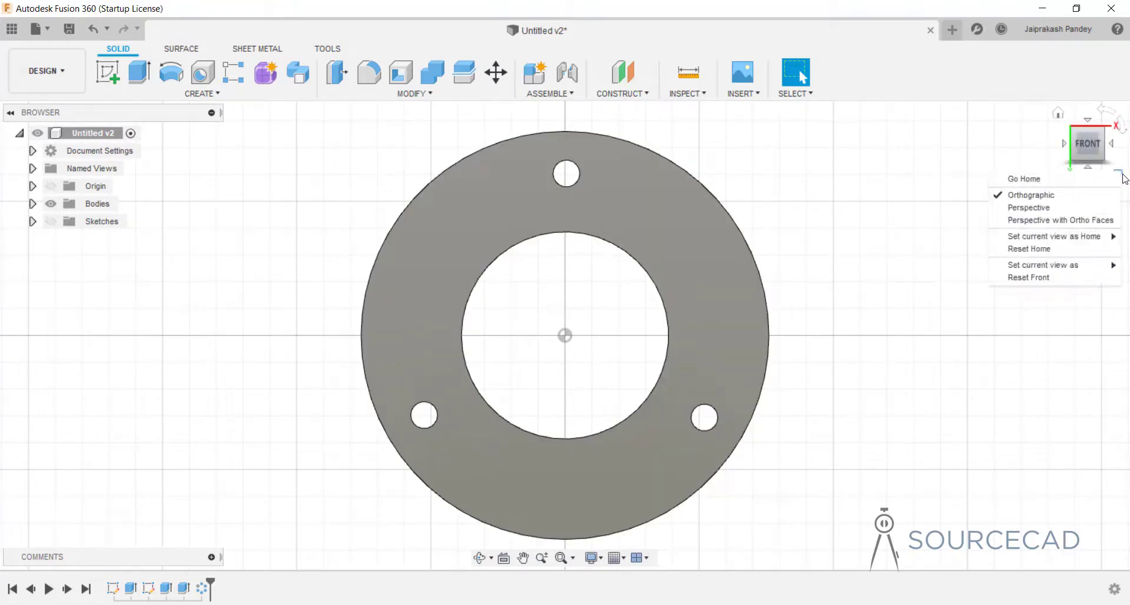
{"action": "left_click", "coordinate": [1048, 281]}
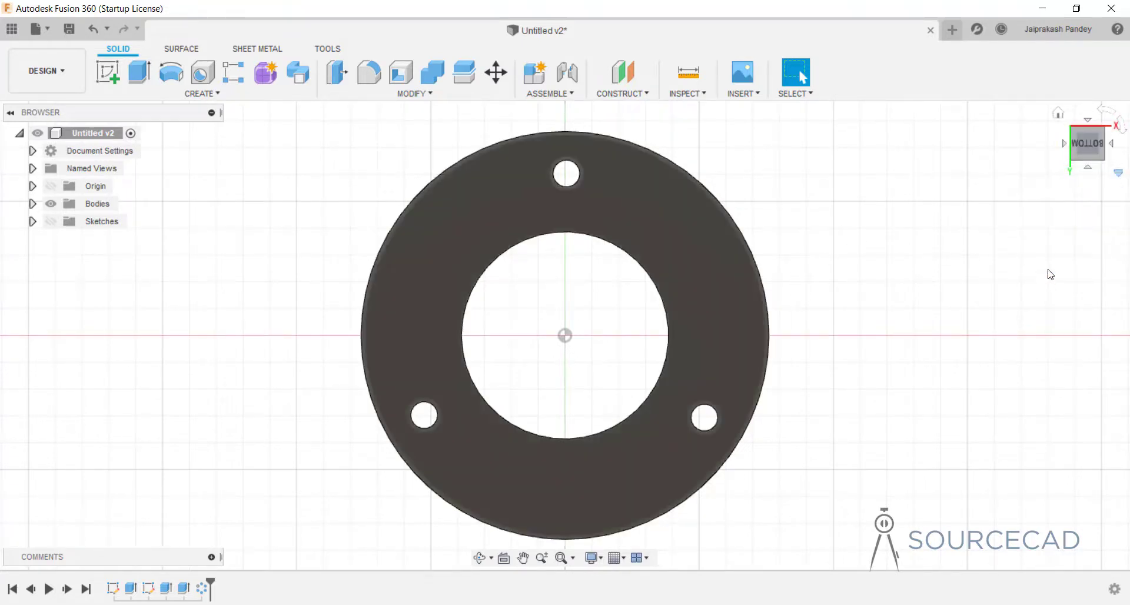
{"action": "left_click", "coordinate": [1057, 115]}
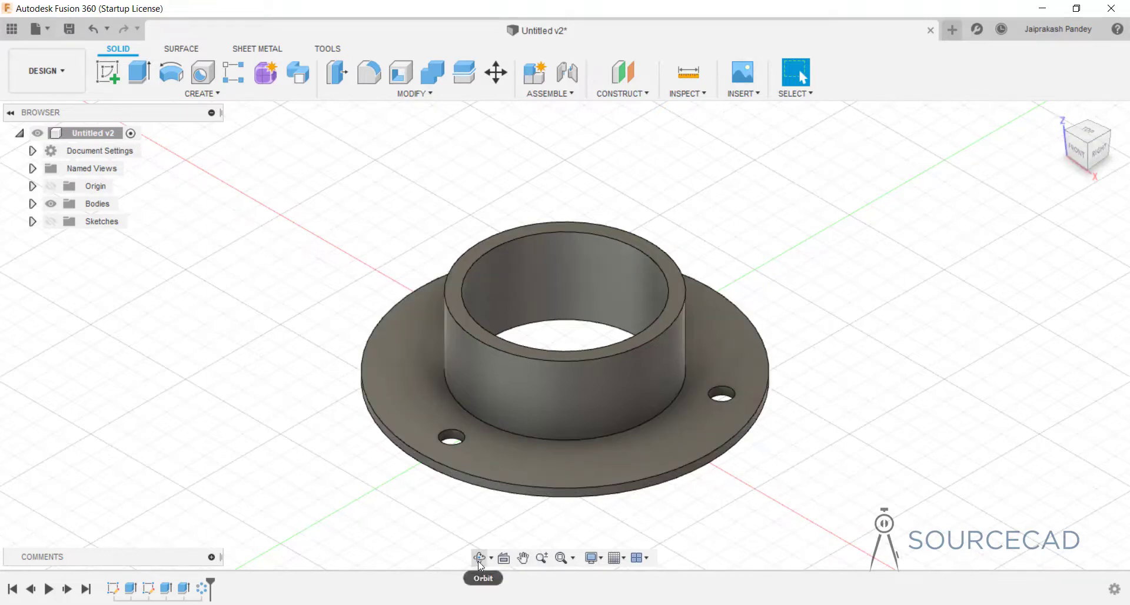
Set the navigation bar orbit mode to Free Orbit
{"action": "left_click", "coordinate": [493, 559]}
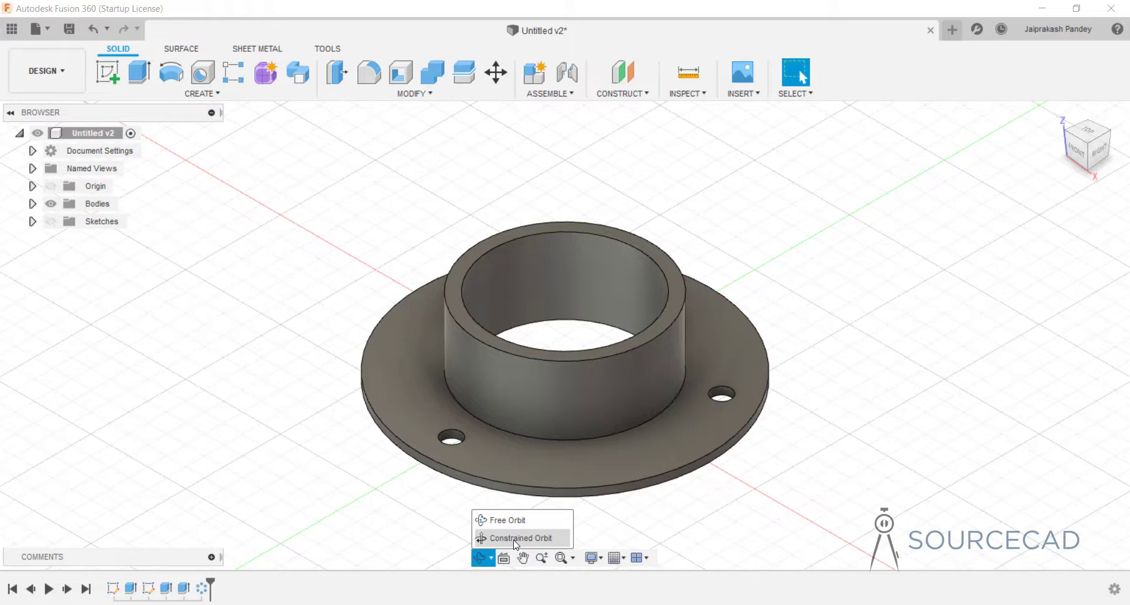
{"action": "left_click", "coordinate": [518, 526]}
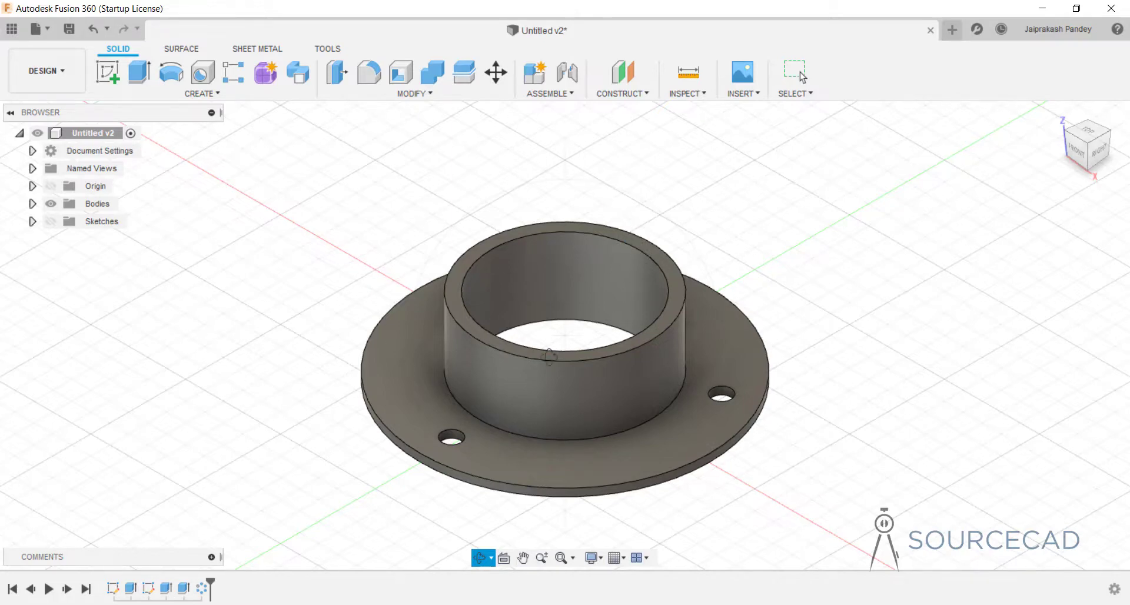
Tumble the flange freely to a new angle, then switch to Constrained Orbit
{"action": "mouse_move", "coordinate": [569, 350]}
{"action": "left_mouse_down"}
{"action": "mouse_move", "coordinate": [517, 259]}
{"action": "mouse_move", "coordinate": [569, 338]}
{"action": "mouse_move", "coordinate": [486, 259]}
{"action": "mouse_move", "coordinate": [560, 351]}
{"action": "mouse_move", "coordinate": [522, 329]}
{"action": "mouse_move", "coordinate": [590, 252]}
{"action": "mouse_move", "coordinate": [532, 335]}
{"action": "mouse_move", "coordinate": [499, 254]}
{"action": "mouse_move", "coordinate": [549, 323]}
{"action": "mouse_move", "coordinate": [496, 259]}
{"action": "mouse_move", "coordinate": [636, 264]}
{"action": "mouse_move", "coordinate": [656, 227]}
{"action": "mouse_move", "coordinate": [575, 337]}
{"action": "left_mouse_up"}
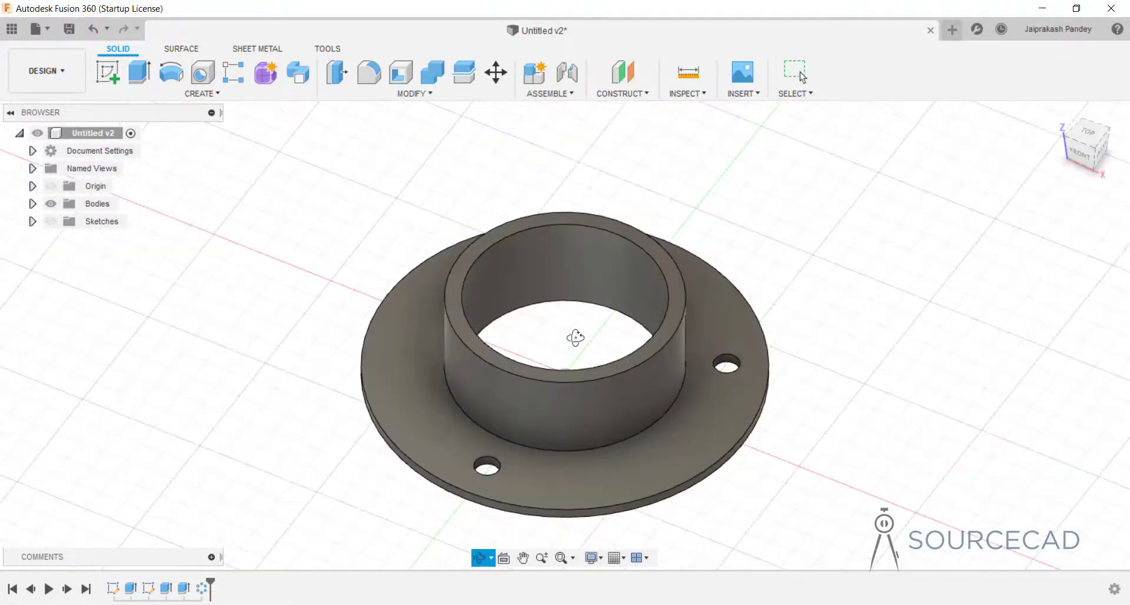
{"action": "key", "text": "Escape"}
{"action": "left_click", "coordinate": [491, 557]}
{"action": "left_click", "coordinate": [506, 537]}
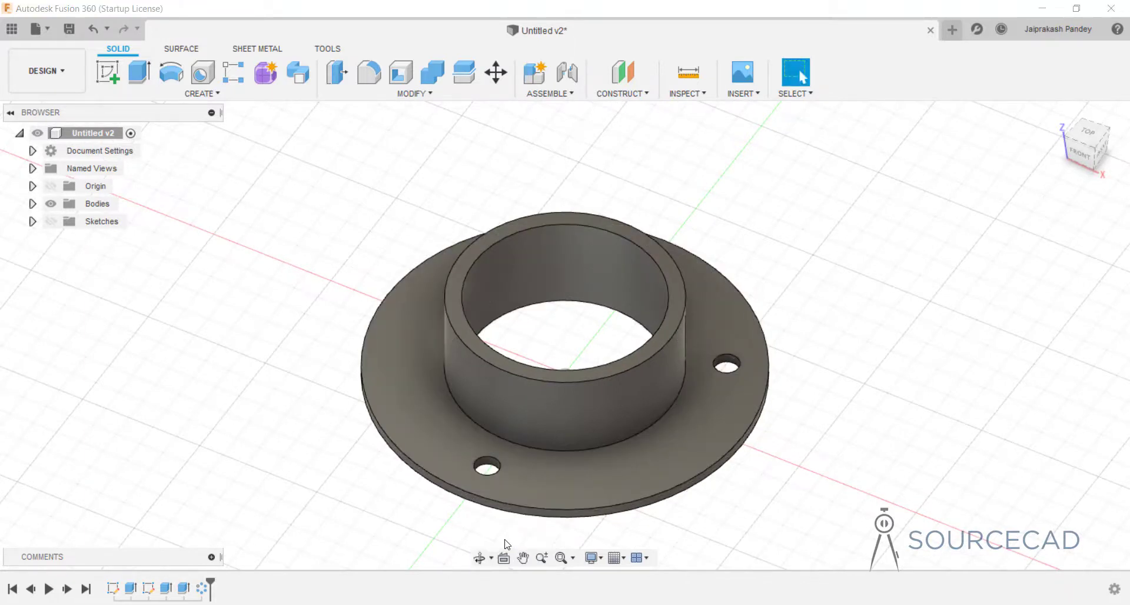
Orbit the flange through top and low side angles to a tilted overhead view
{"action": "left_click_drag", "start_coordinate": [608, 269], "coordinate": [559, 225]}
{"action": "left_click_drag", "start_coordinate": [605, 352], "coordinate": [428, 361]}
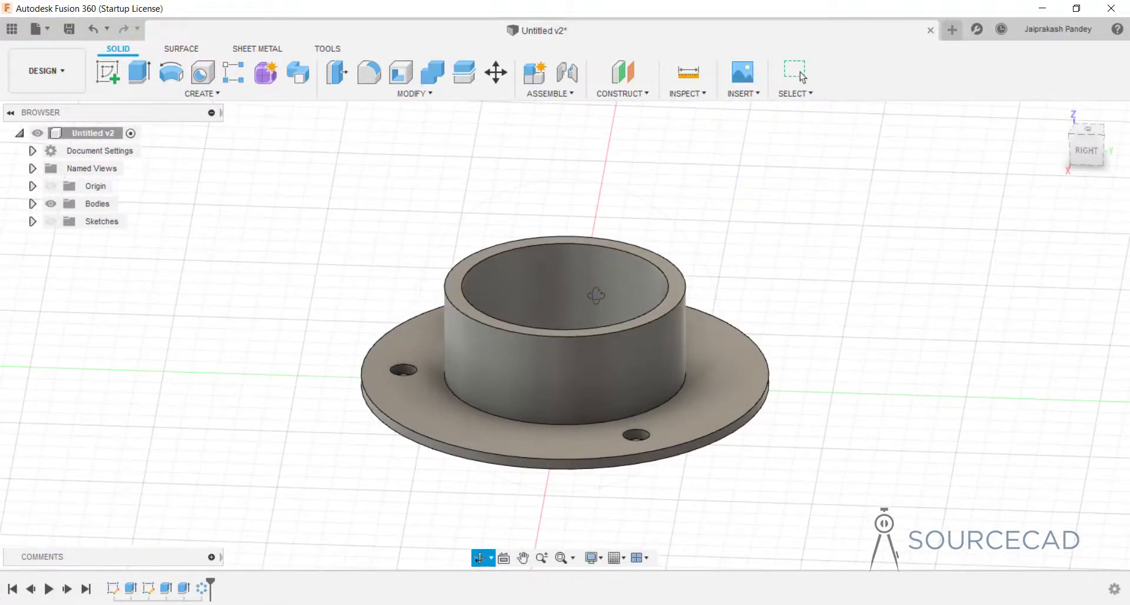
{"action": "left_click_drag", "start_coordinate": [635, 295], "coordinate": [657, 306]}
{"action": "key", "text": "Escape"}
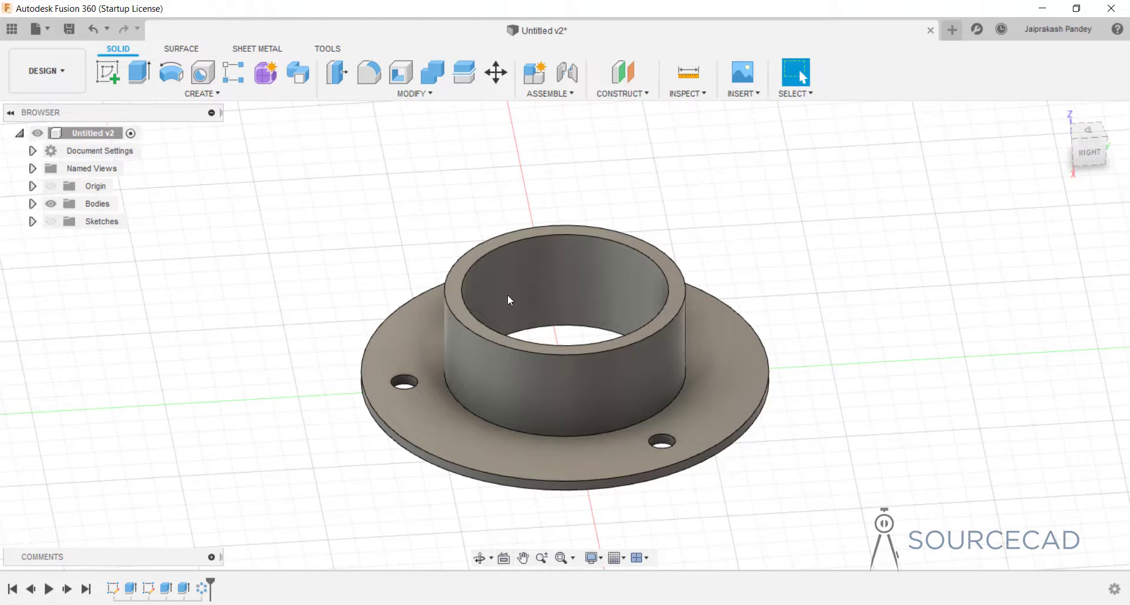
{"action": "middle_click_drag", "start_coordinate": [658, 249], "coordinate": [549, 281], "text": "shift"}
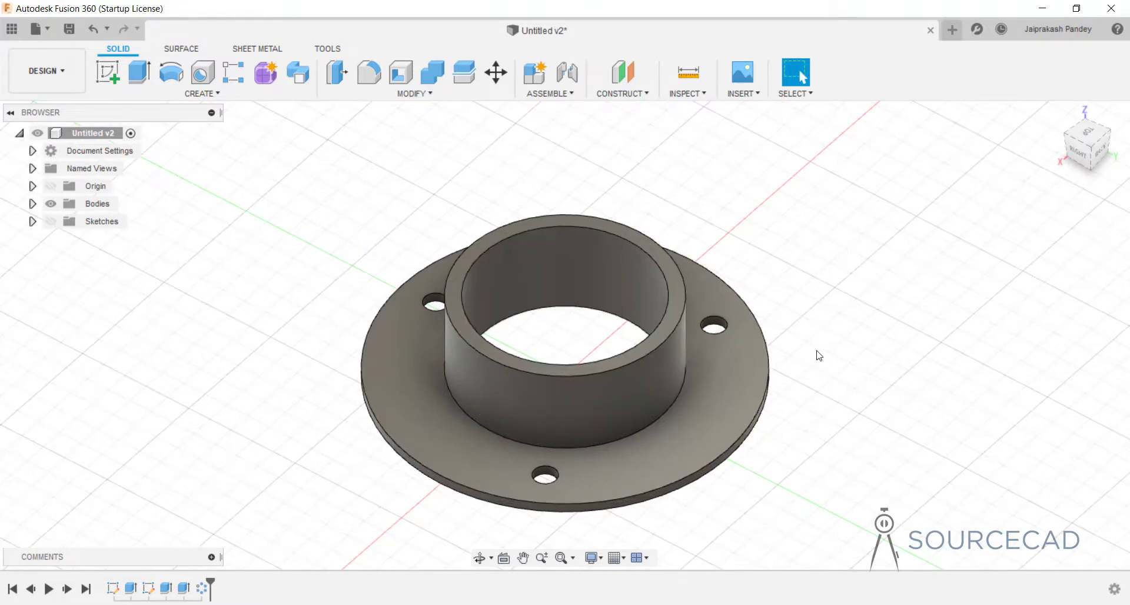
Align the view straight down onto the flange's top face with Look At, nudging it sideways
{"action": "left_click", "coordinate": [505, 557]}
{"action": "left_click", "coordinate": [411, 410]}
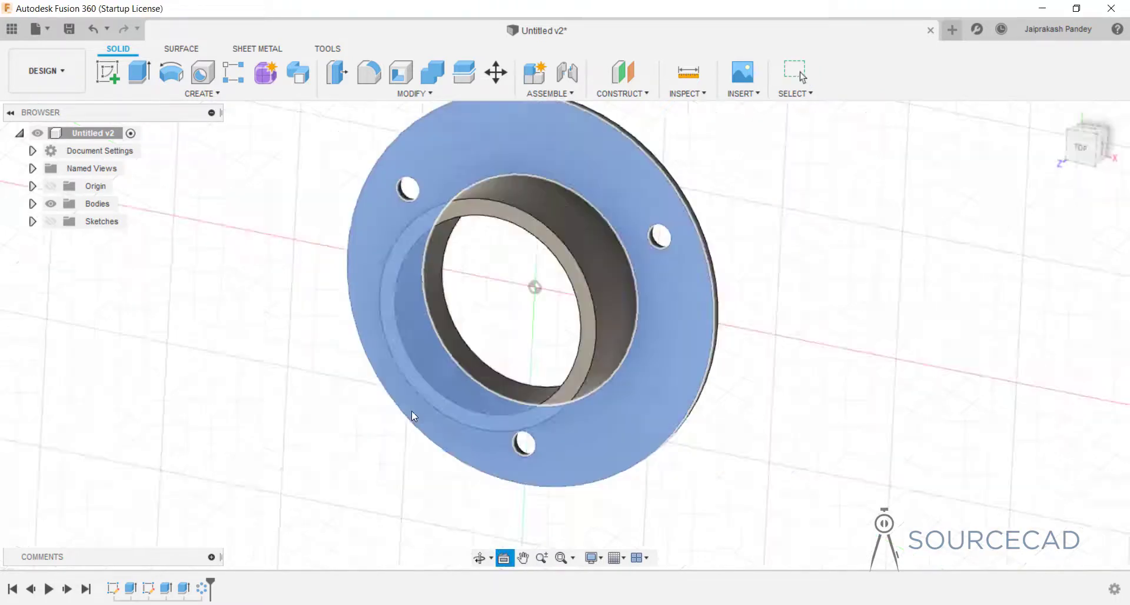
{"action": "middle_click_drag", "start_coordinate": [446, 230], "coordinate": [594, 318]}
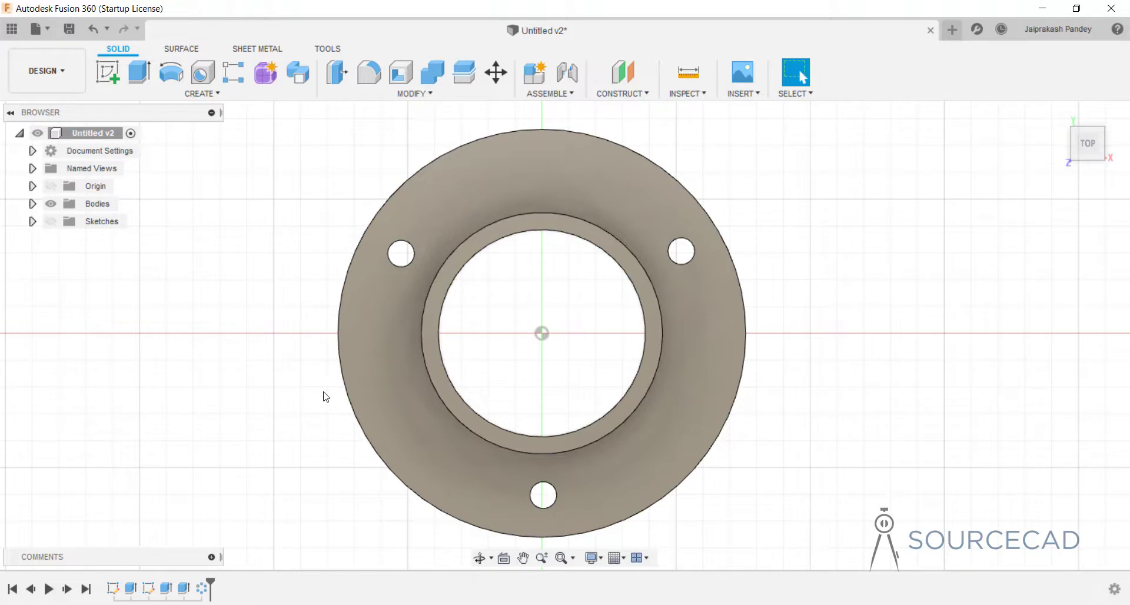
{"action": "left_click", "coordinate": [509, 561]}
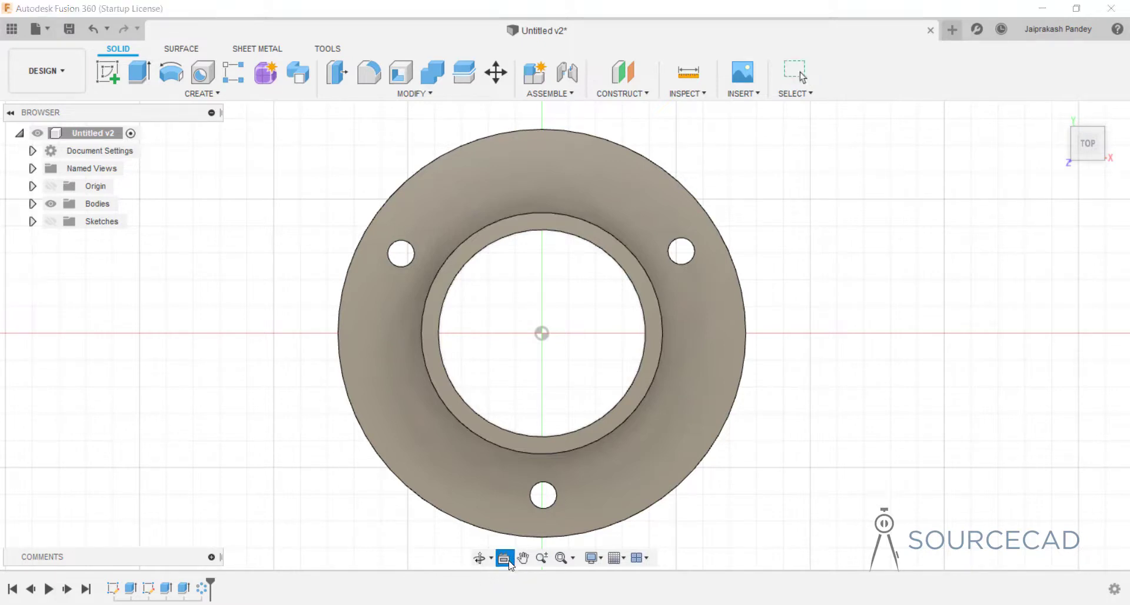
{"action": "left_click", "coordinate": [442, 322]}
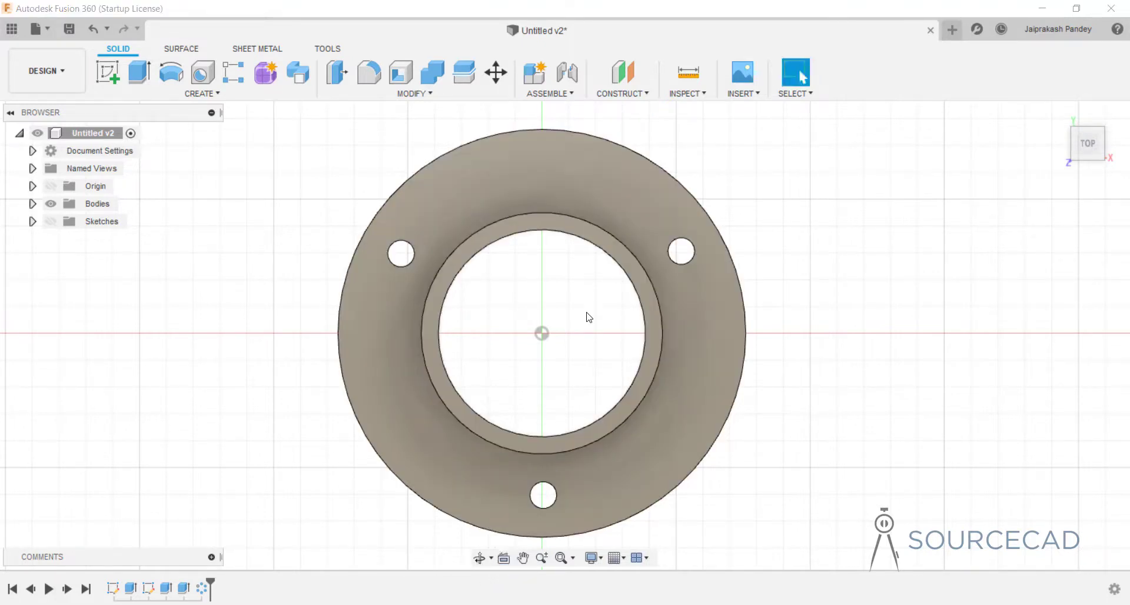